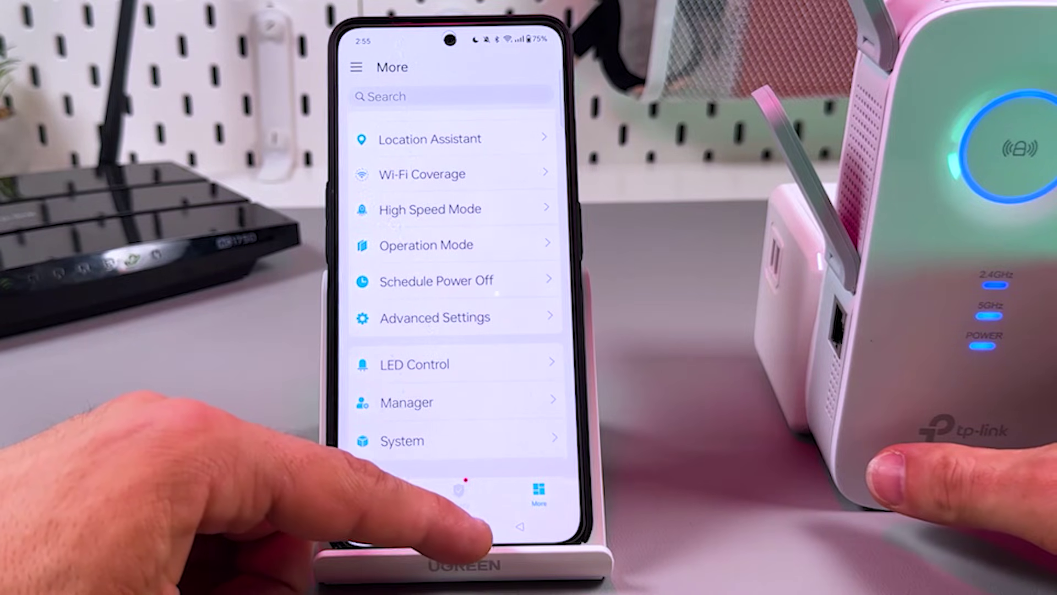
# Exit TP-Link Tether from its More tab to the phone's home screen
pyautogui.click(461, 526)
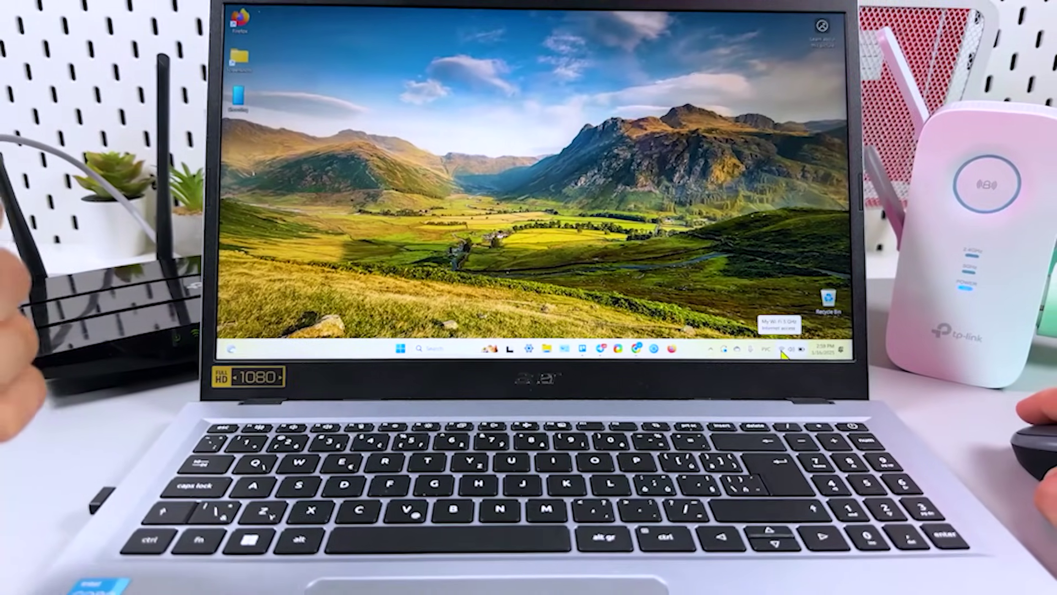
# Connect the laptop to the open TP-Link_Extender Wi-Fi network and launch Firefox
pyautogui.click(781, 350)
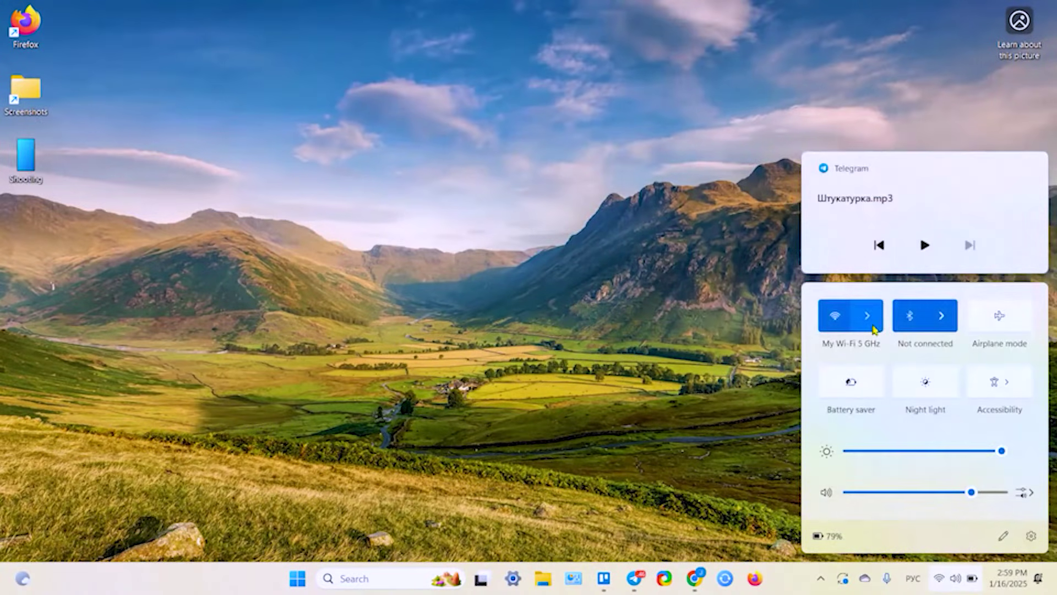
pyautogui.click(868, 315)
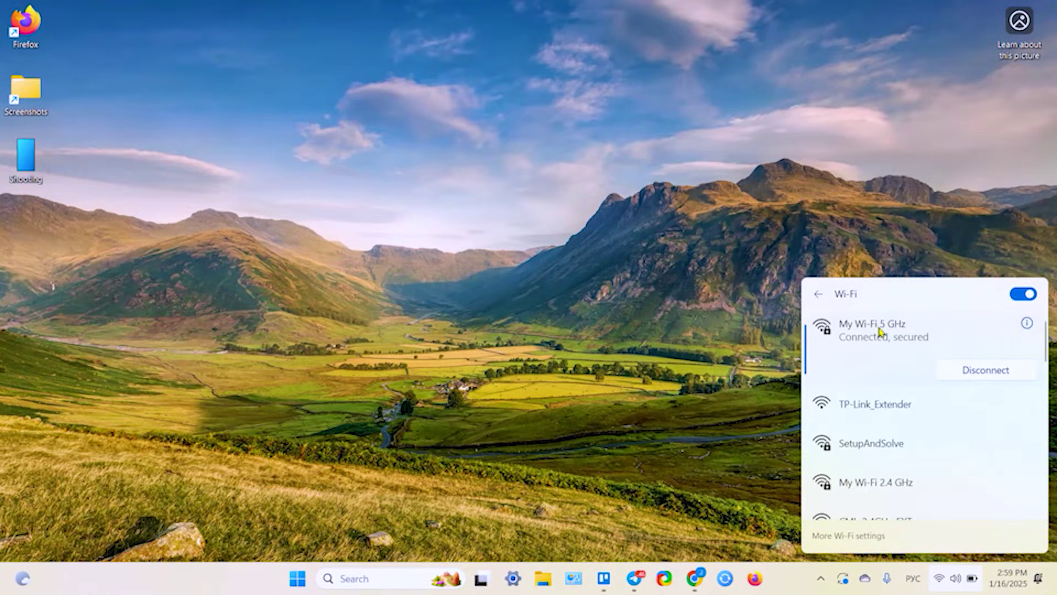
pyautogui.click(862, 412)
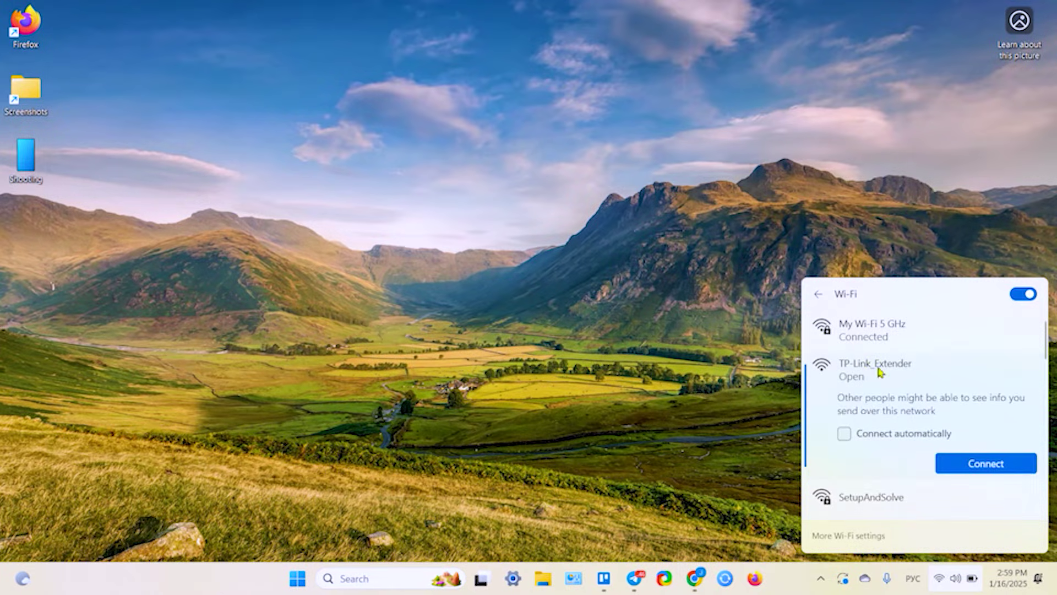
pyautogui.click(985, 467)
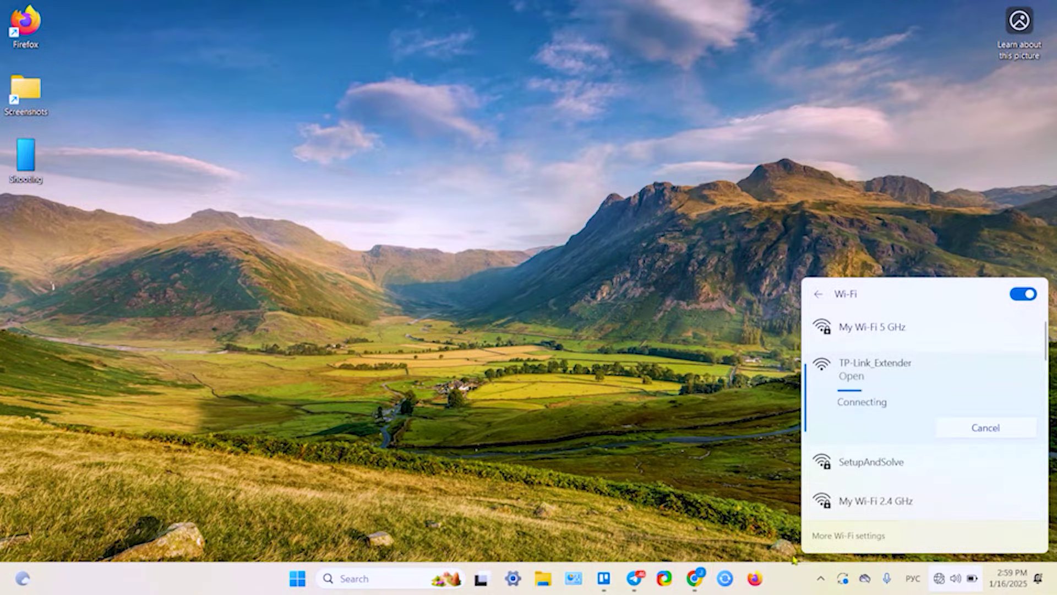
pyautogui.click(755, 575)
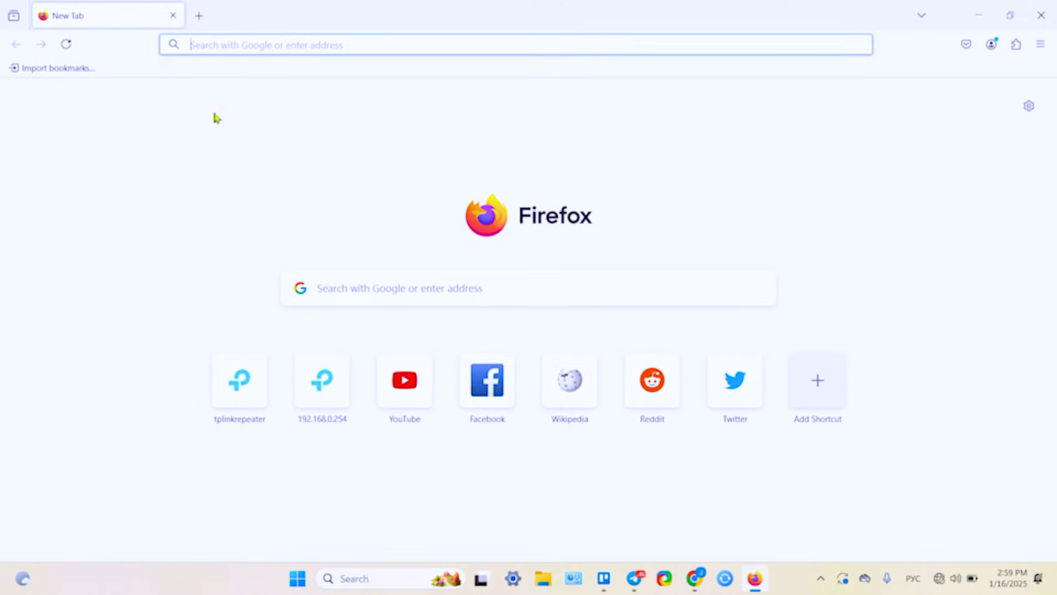
# Browse to the extender's address 192.168.0.254 in Firefox
pyautogui.write('192.168.0.254/')
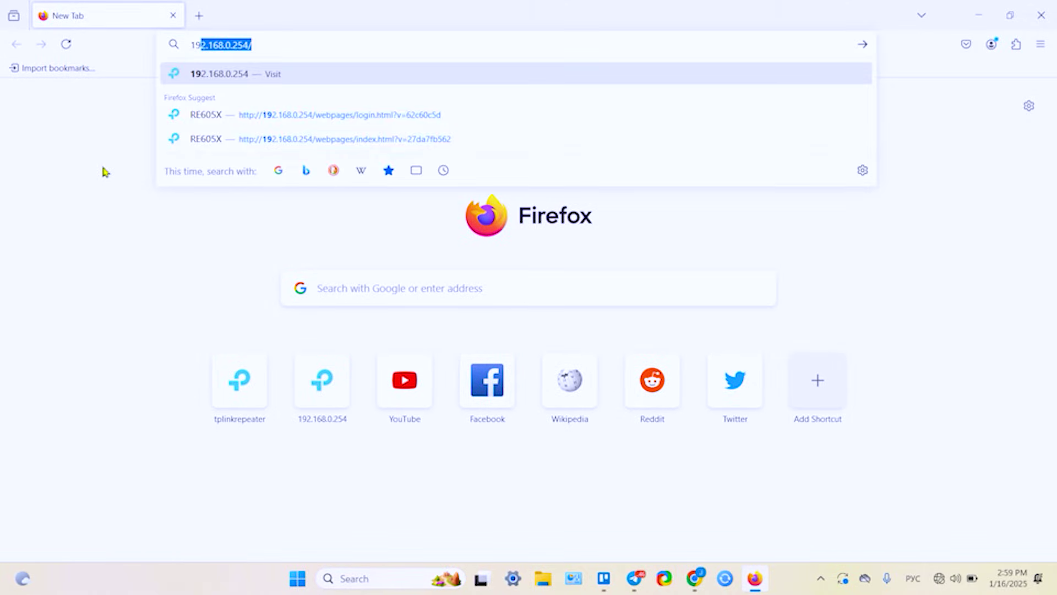
pyautogui.press('Right')
pyautogui.press('BackSpace')
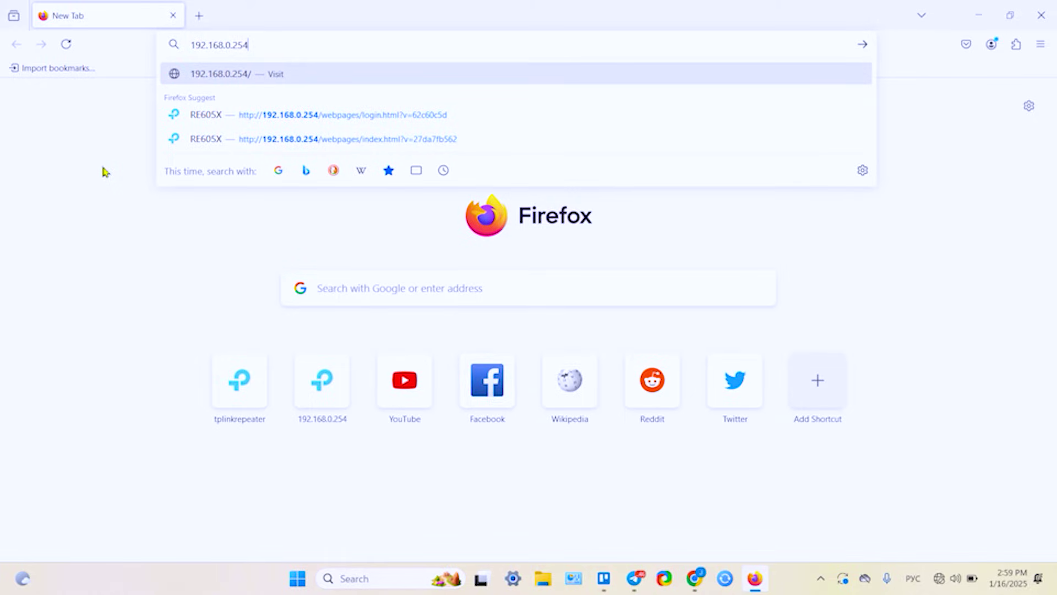
pyautogui.press('Return')
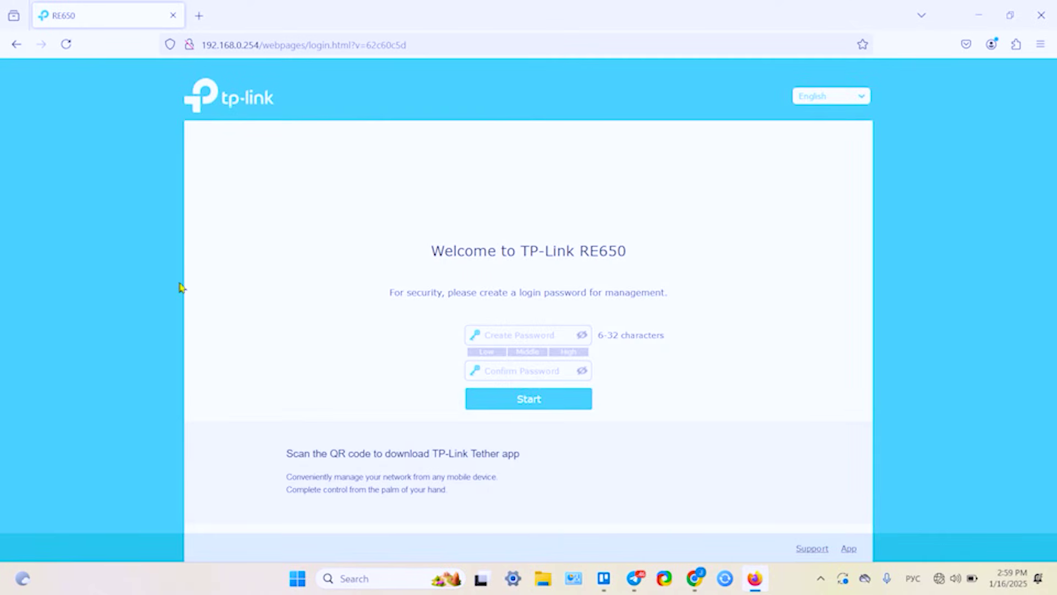
# Create and confirm the RE650 management login password, then start Quick Setup
pyautogui.click(495, 337)
pyautogui.click(584, 338)
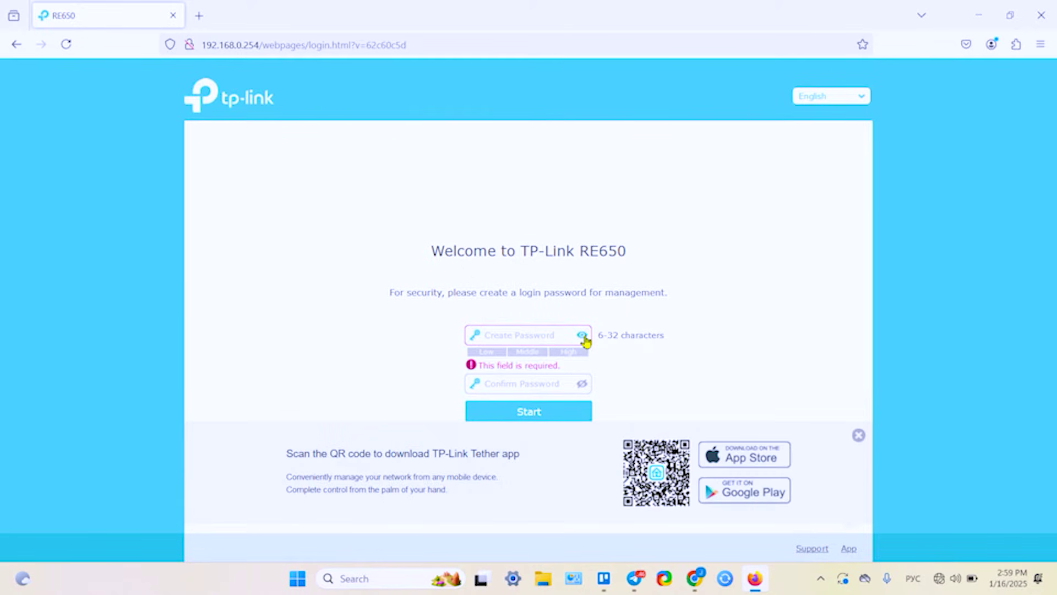
pyautogui.click(542, 334)
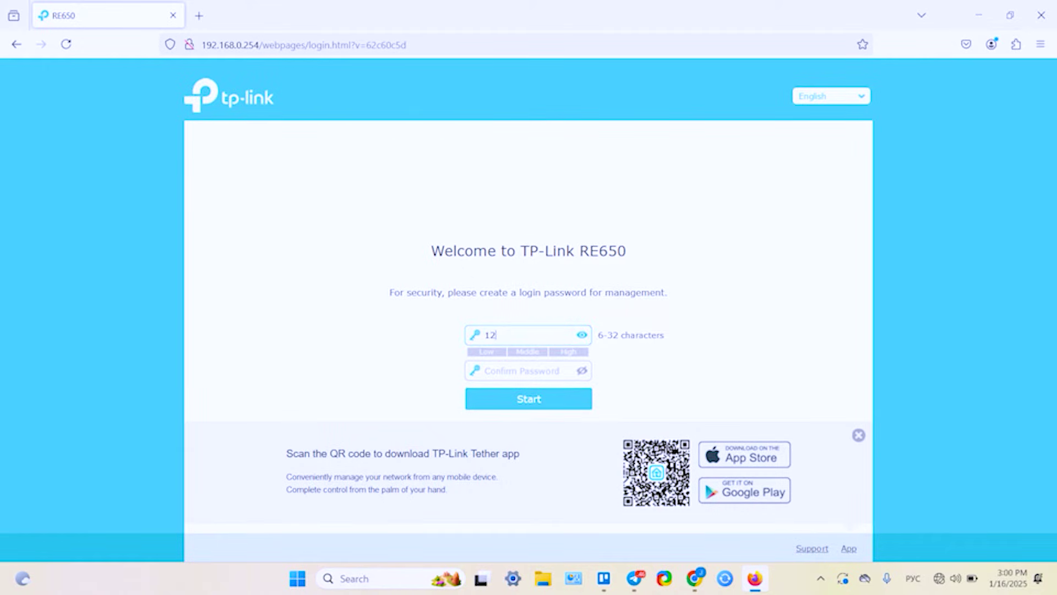
pyautogui.hotkey('alt', 'shift')
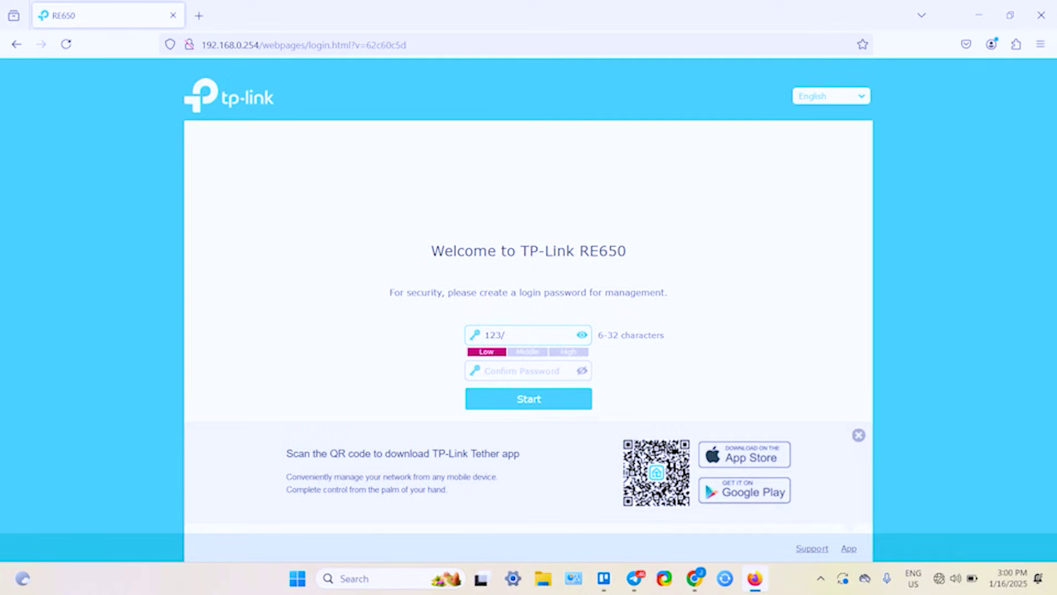
pyautogui.click(526, 370)
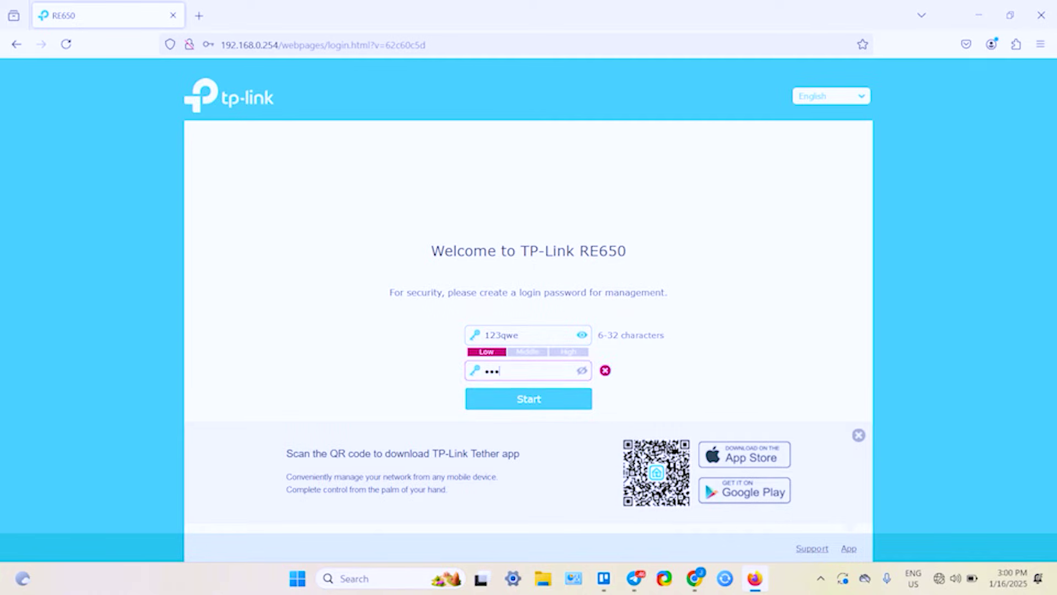
pyautogui.click(530, 401)
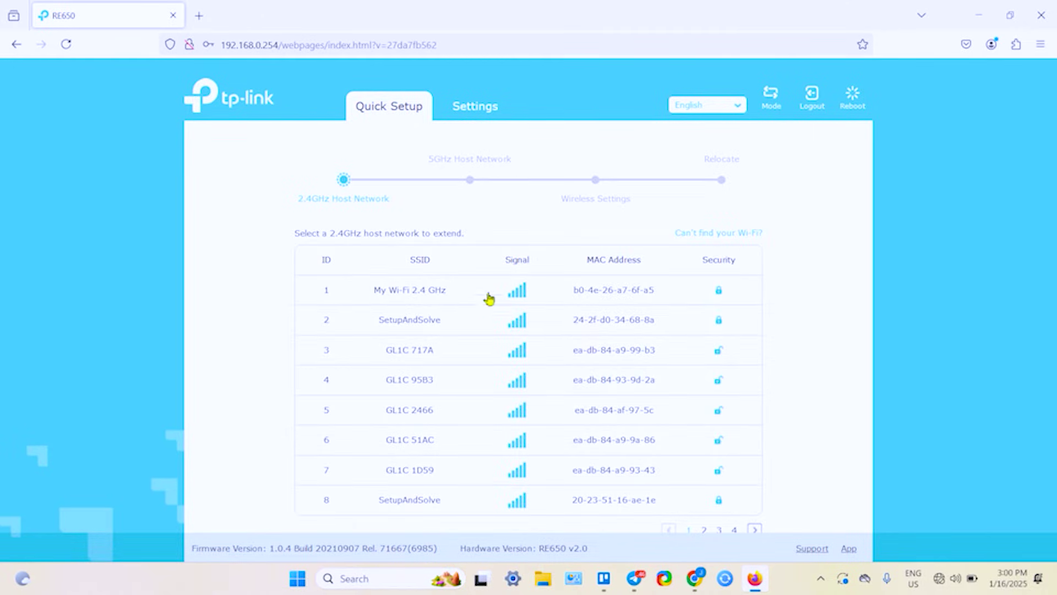
# Choose My Wi-Fi 2.4 GHz as the 2.4GHz host network and enter its Wi-Fi password
pyautogui.click(351, 297)
pyautogui.click(523, 331)
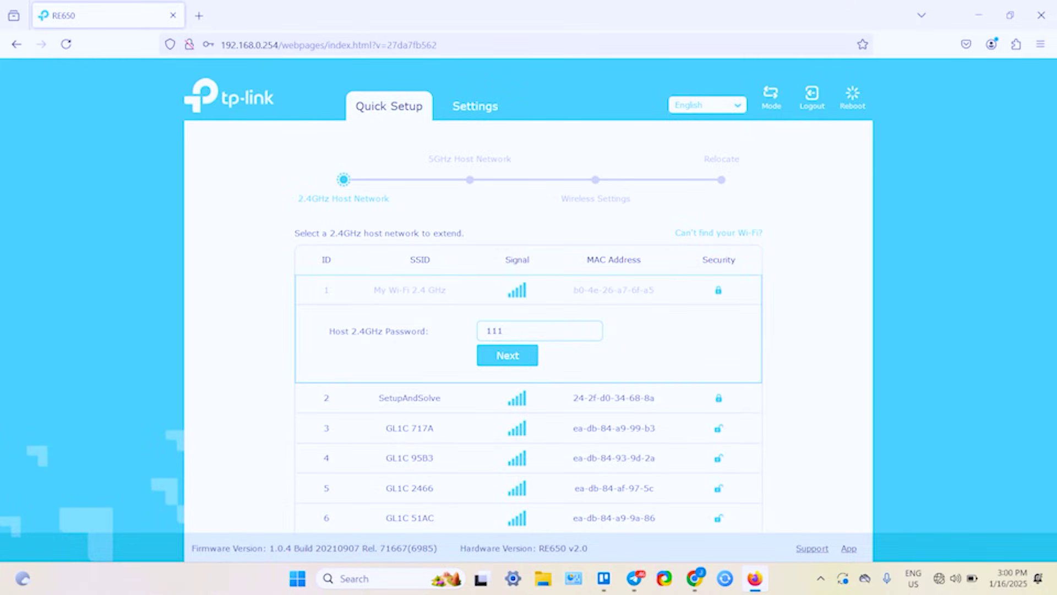
pyautogui.doubleClick(543, 328)
pyautogui.click(547, 330)
pyautogui.click(512, 366)
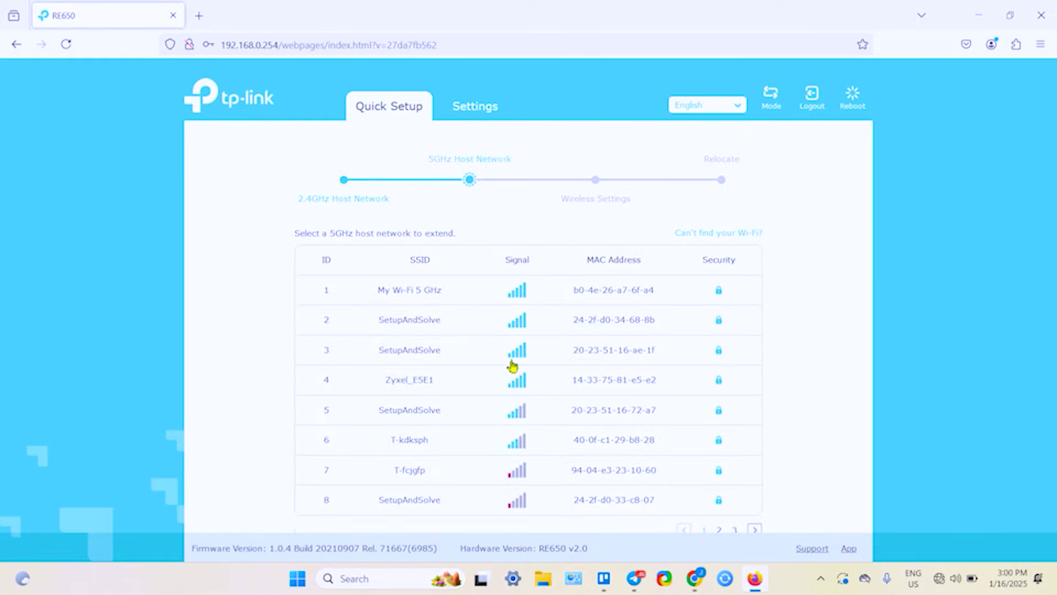
# Choose My Wi-Fi 5 GHz as the 5GHz host network, enter its password and submit
pyautogui.click(358, 297)
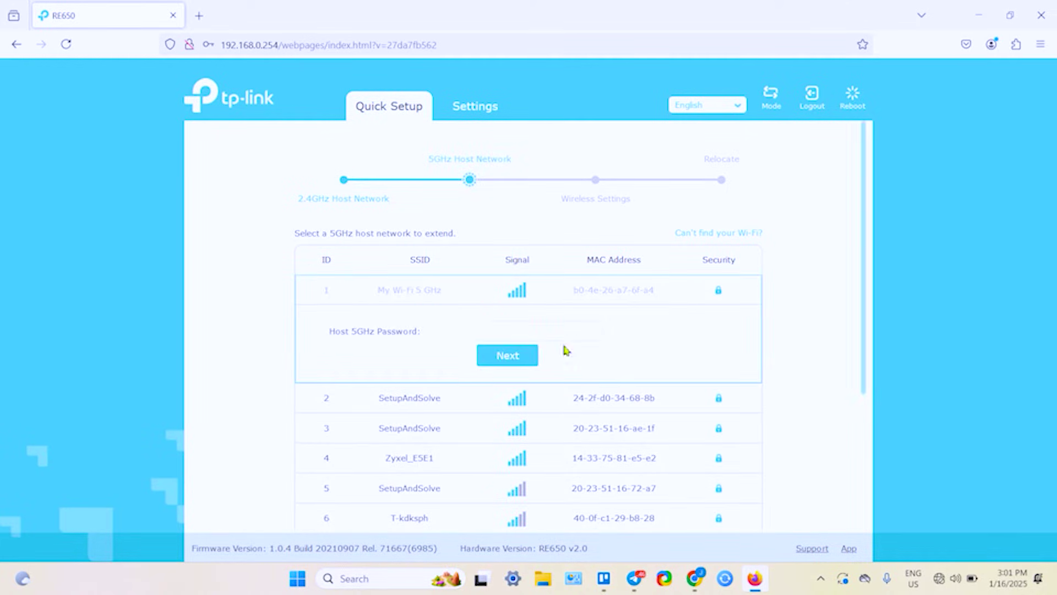
pyautogui.click(522, 331)
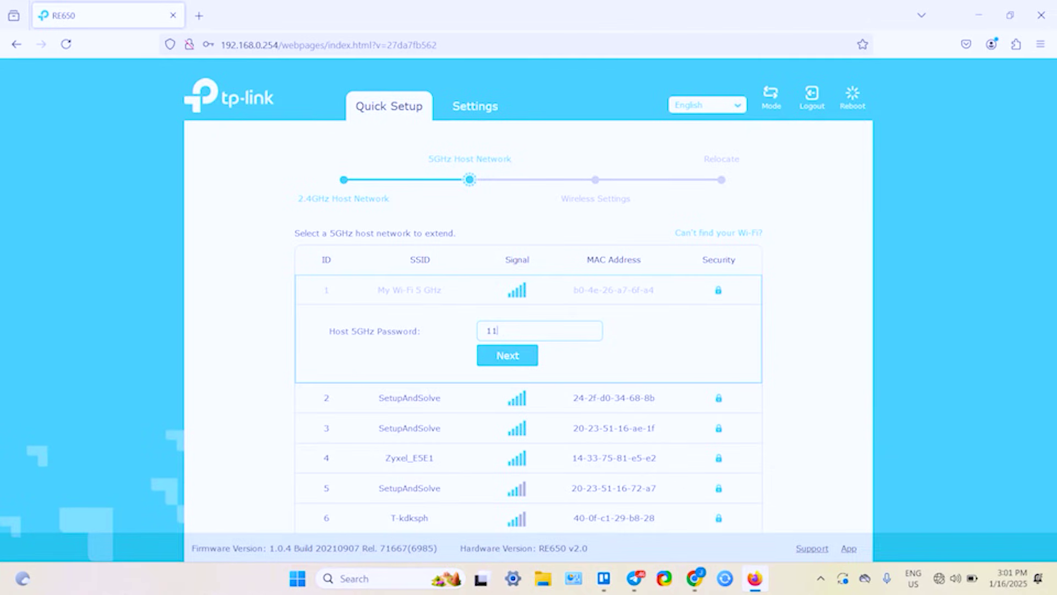
pyautogui.click(505, 363)
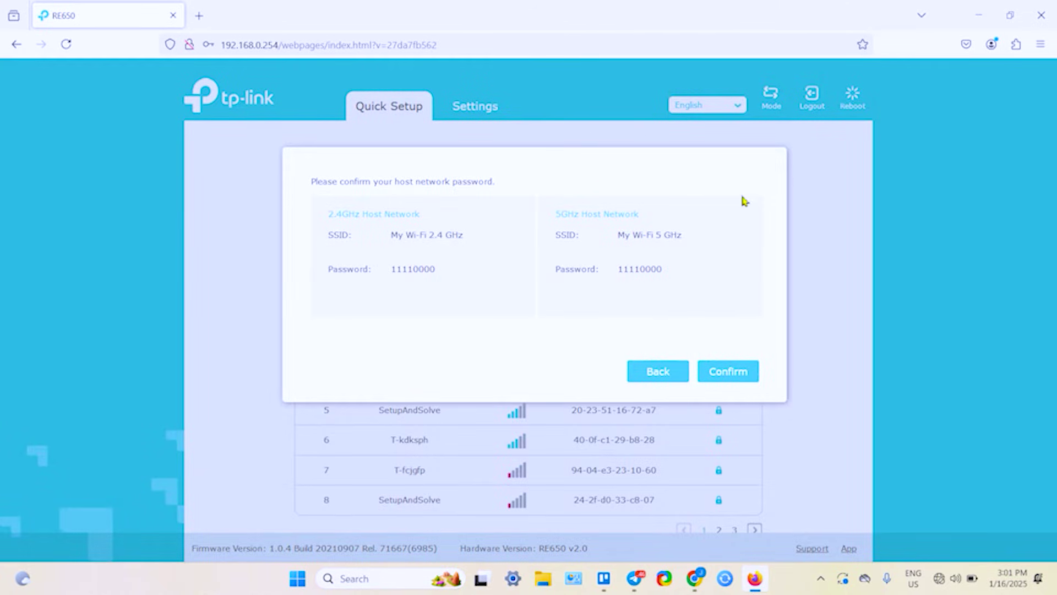
# Confirm the host networks and rename the extended SSIDs to Hello 2 and Hello 5
pyautogui.click(727, 374)
pyautogui.doubleClick(570, 265)
pyautogui.click(571, 264)
pyautogui.moveTo(571, 265); pyautogui.dragTo(338, 252)
pyautogui.press('BackSpace')
pyautogui.write('Hello ')
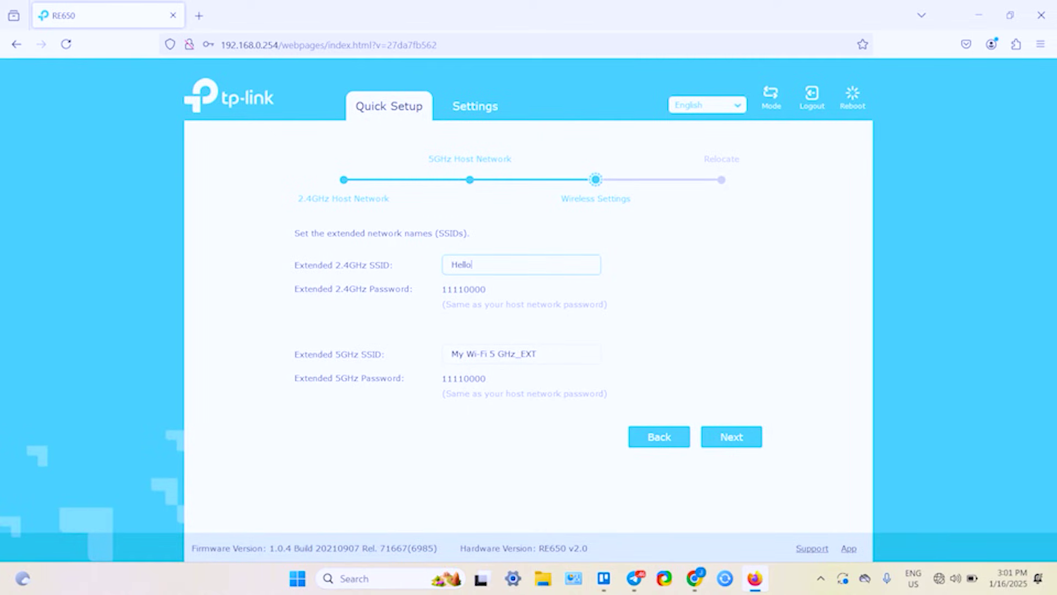
pyautogui.write('2')
pyautogui.tripleClick(559, 348)
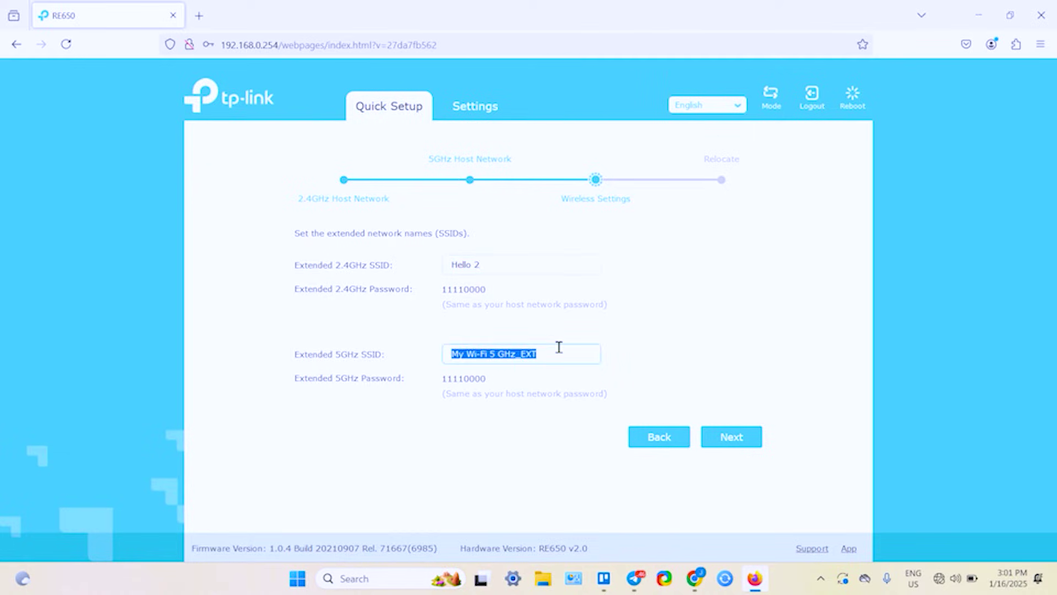
pyautogui.write('Hello 5')
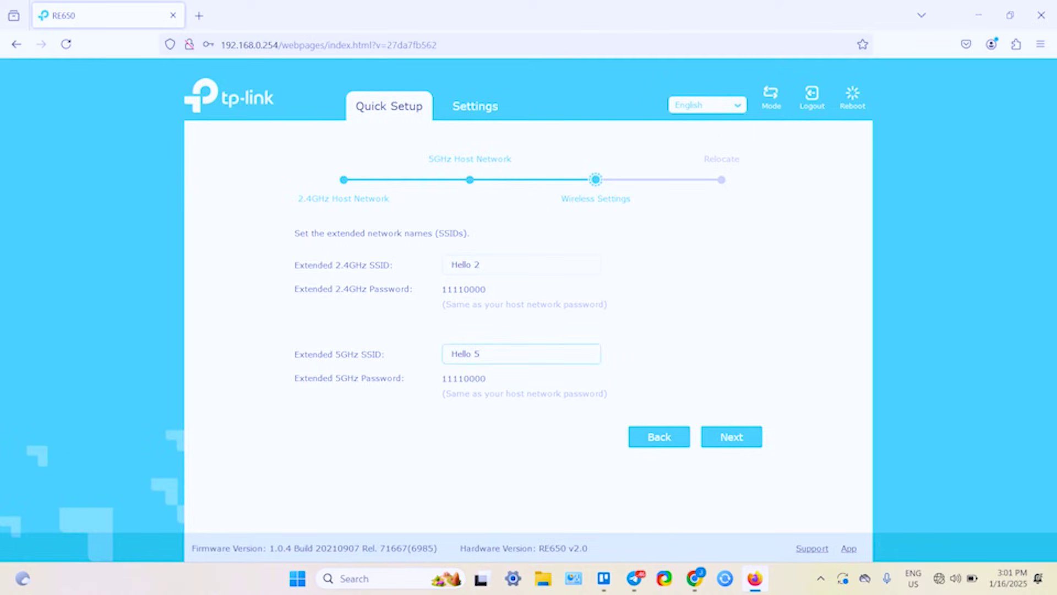
pyautogui.click(741, 436)
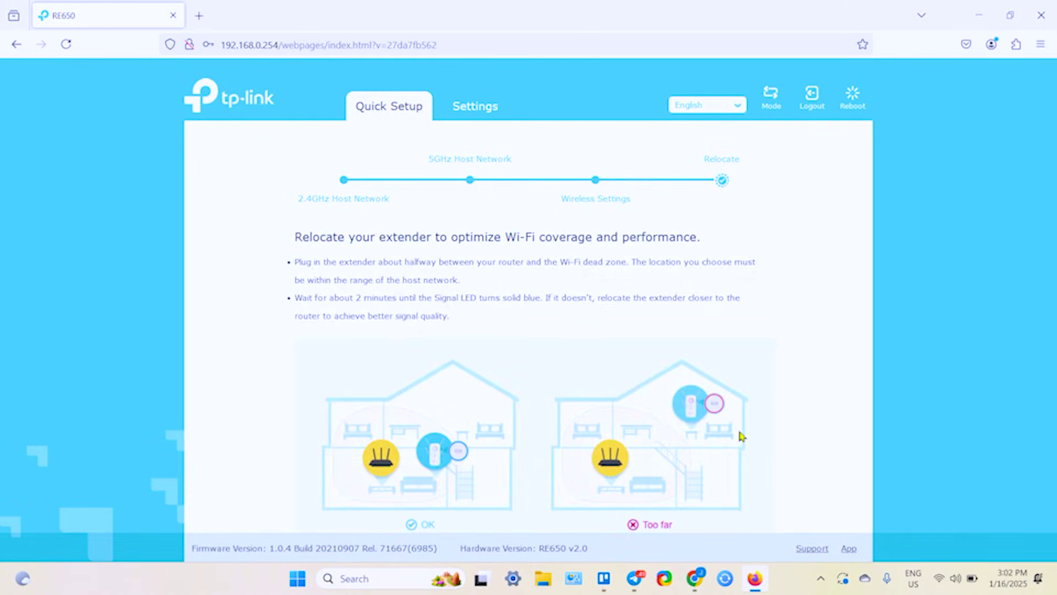
# Review the Relocate placement advice and mark that Quick Setup step as done
pyautogui.scroll(-2, 708, 401)
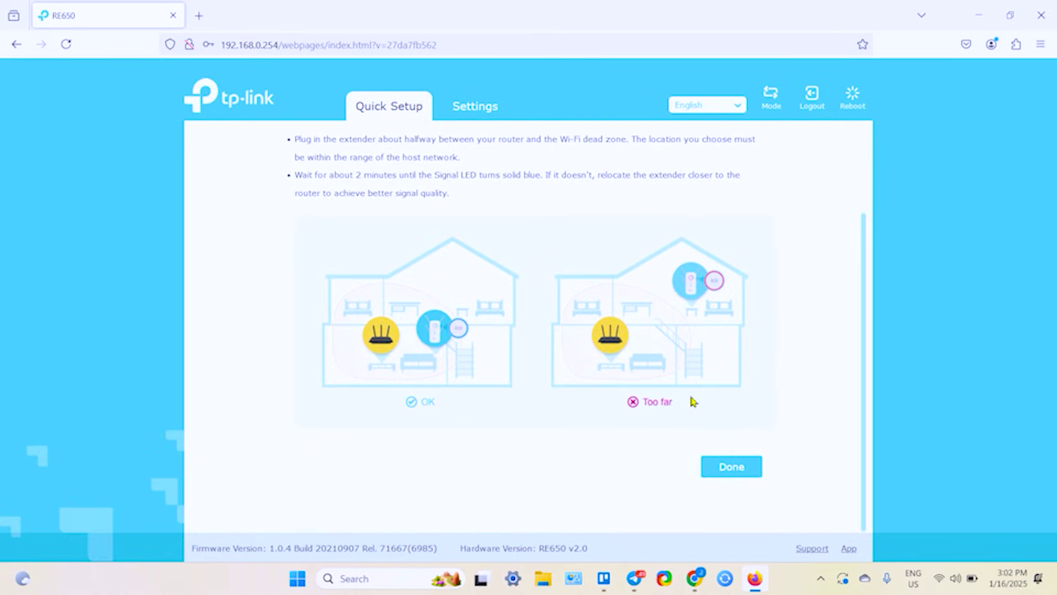
pyautogui.scroll(2, 693, 401)
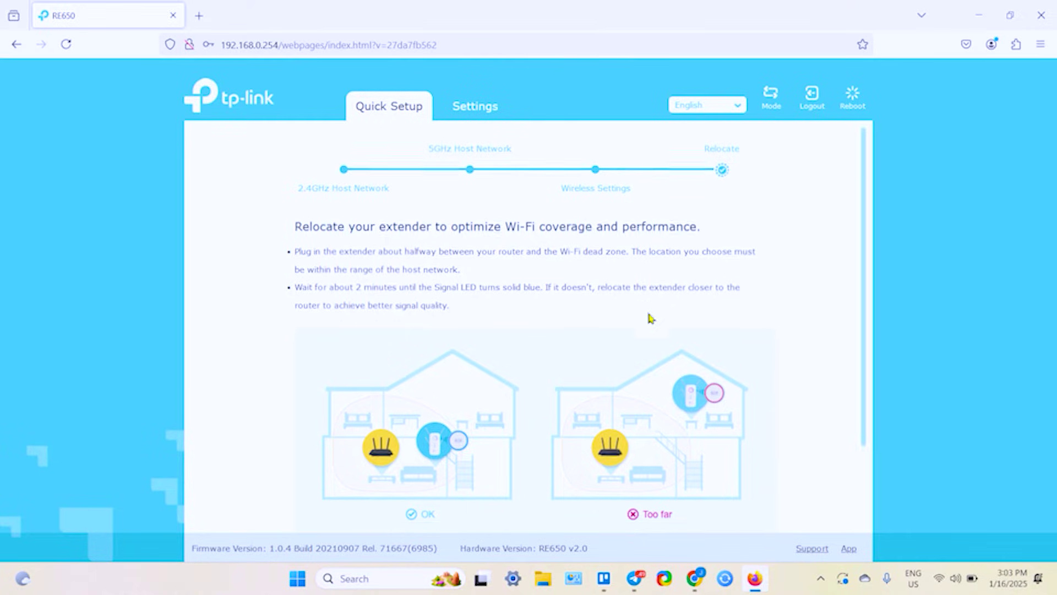
pyautogui.scroll(-4, 649, 318)
pyautogui.scroll(3, 651, 319)
pyautogui.scroll(1, 651, 318)
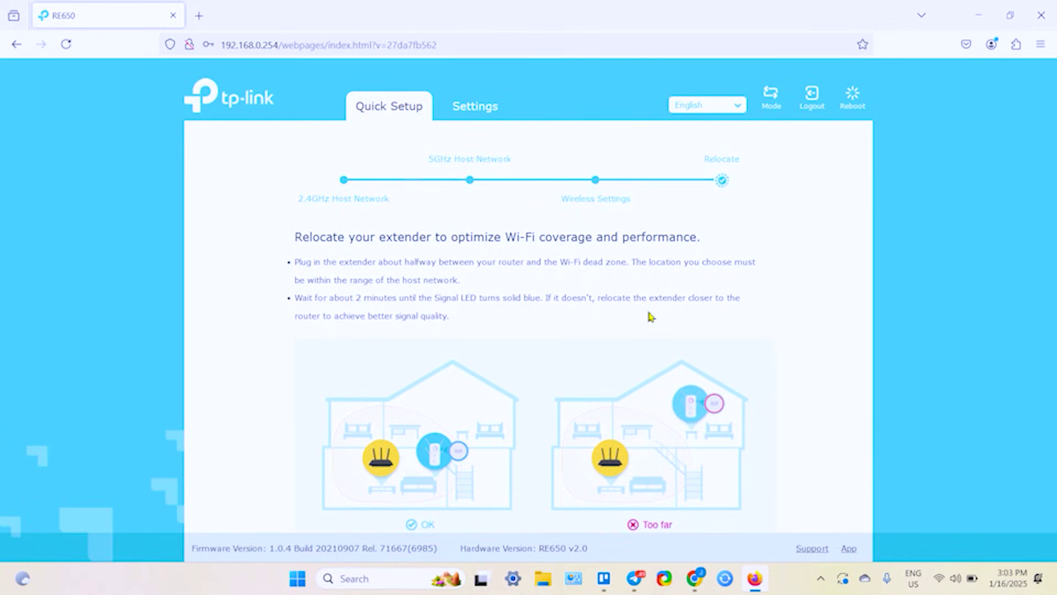
pyautogui.scroll(-4, 650, 318)
pyautogui.scroll(3, 650, 317)
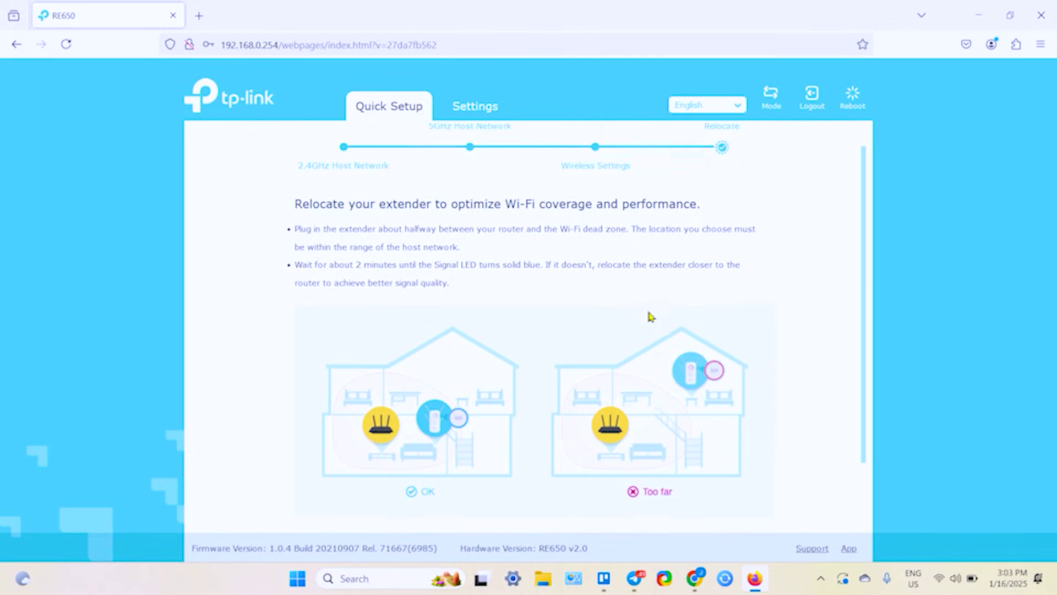
pyautogui.scroll(1, 651, 317)
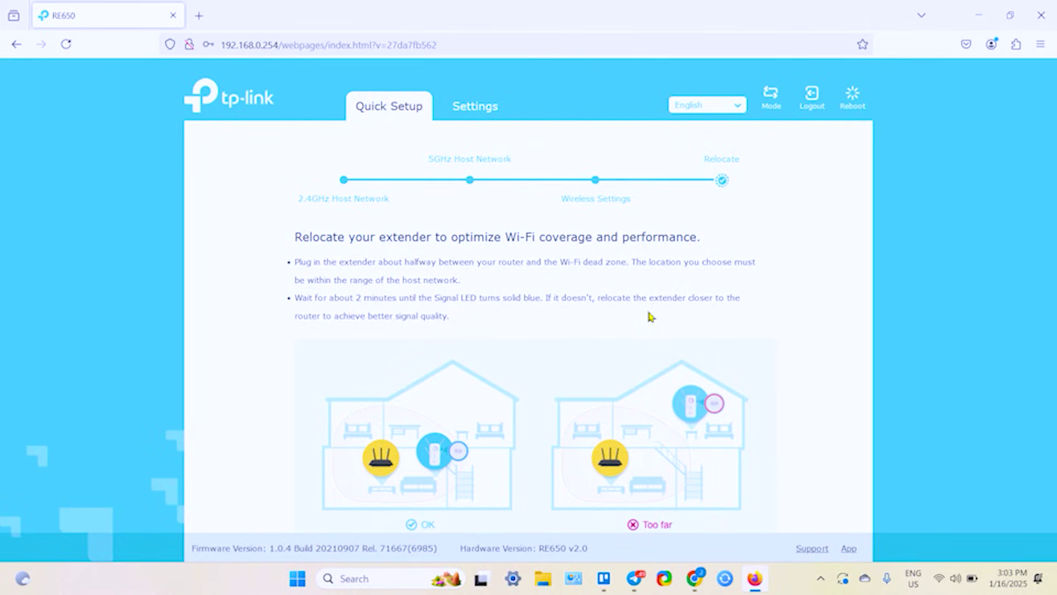
pyautogui.scroll(-3, 651, 317)
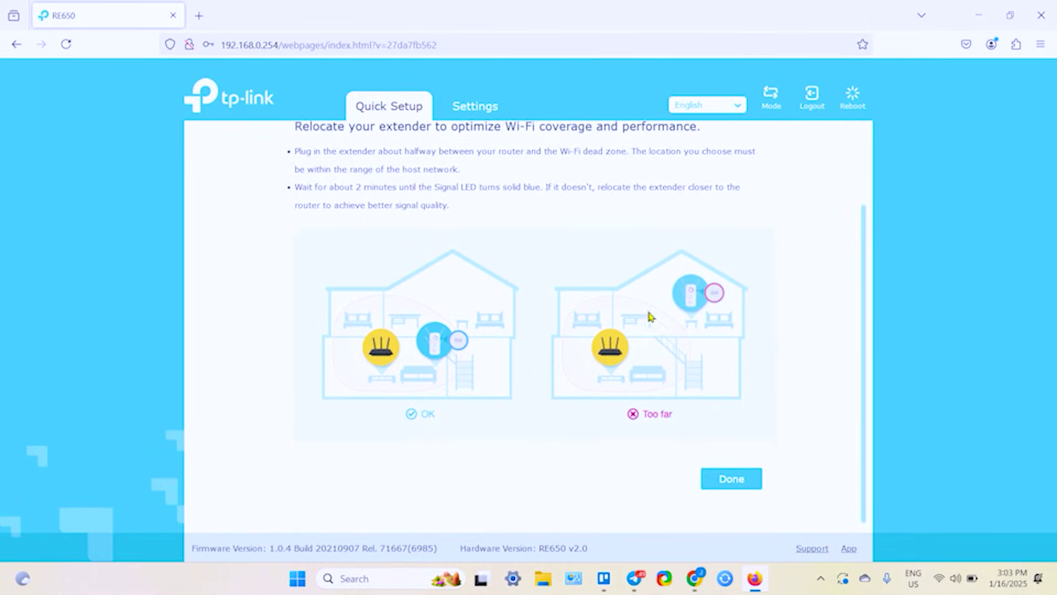
pyautogui.scroll(3, 651, 317)
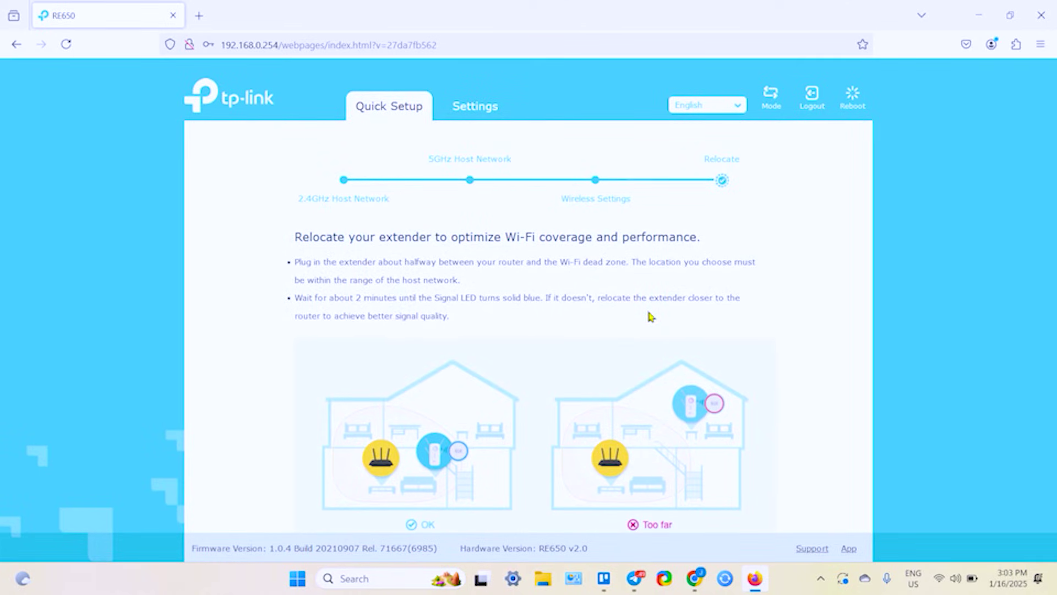
pyautogui.scroll(-3, 650, 317)
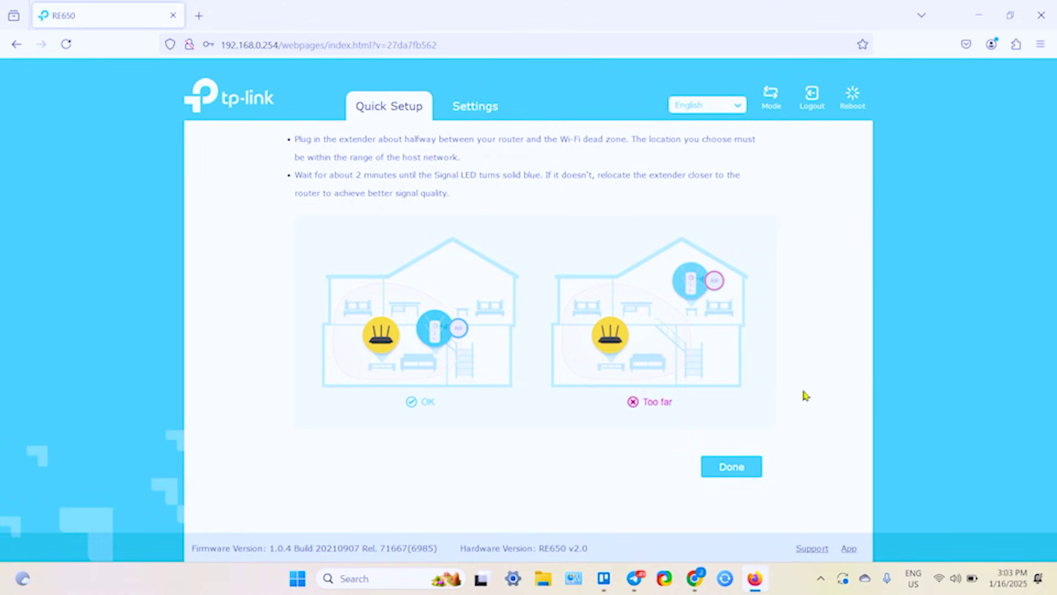
pyautogui.click(732, 468)
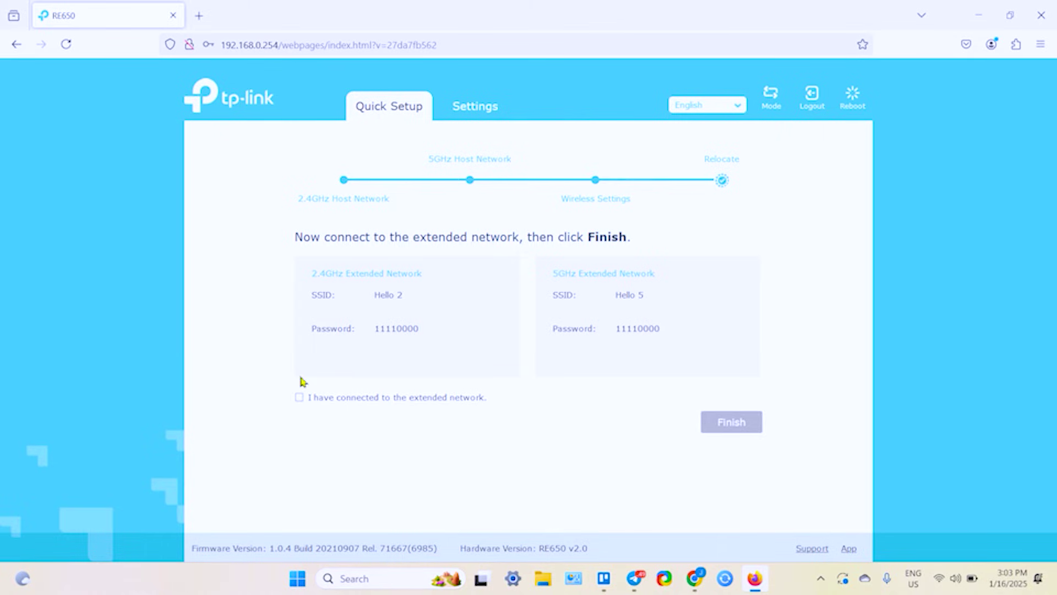
pyautogui.click(940, 578)
# Join the laptop to Hello 5, tick the extended-network confirmation and finish Quick Setup
pyautogui.click(869, 309)
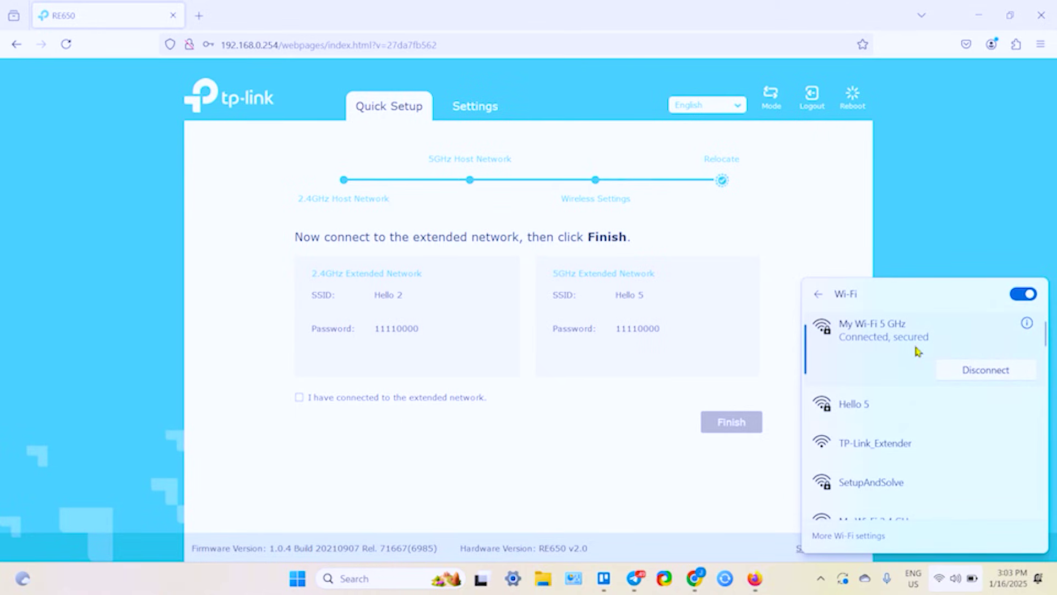
pyautogui.scroll(-3, 874, 434)
pyautogui.scroll(-3, 874, 437)
pyautogui.scroll(5, 874, 437)
pyautogui.click(853, 408)
pyautogui.click(996, 431)
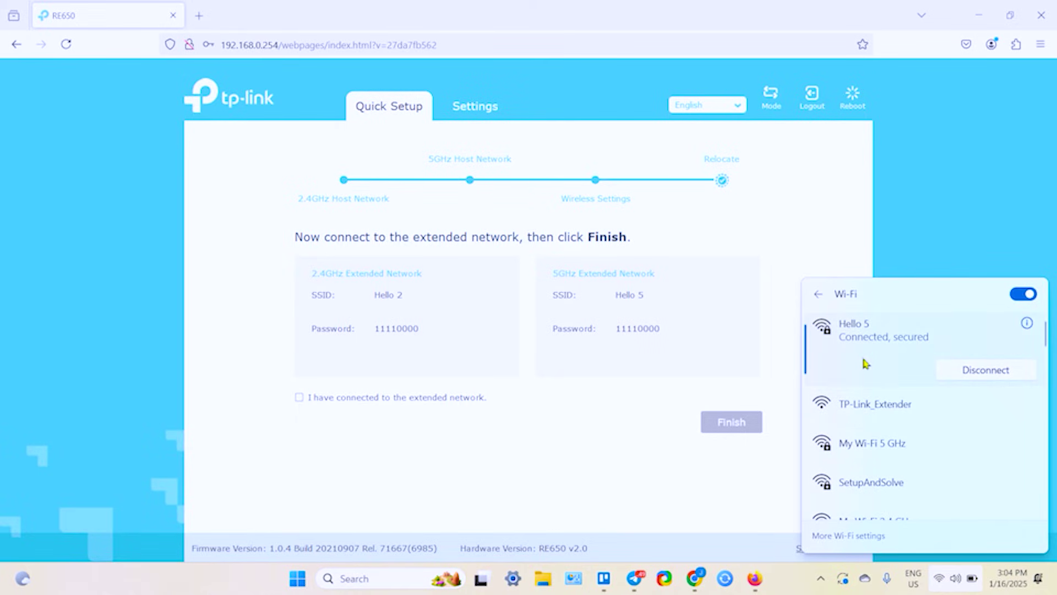
pyautogui.click(566, 396)
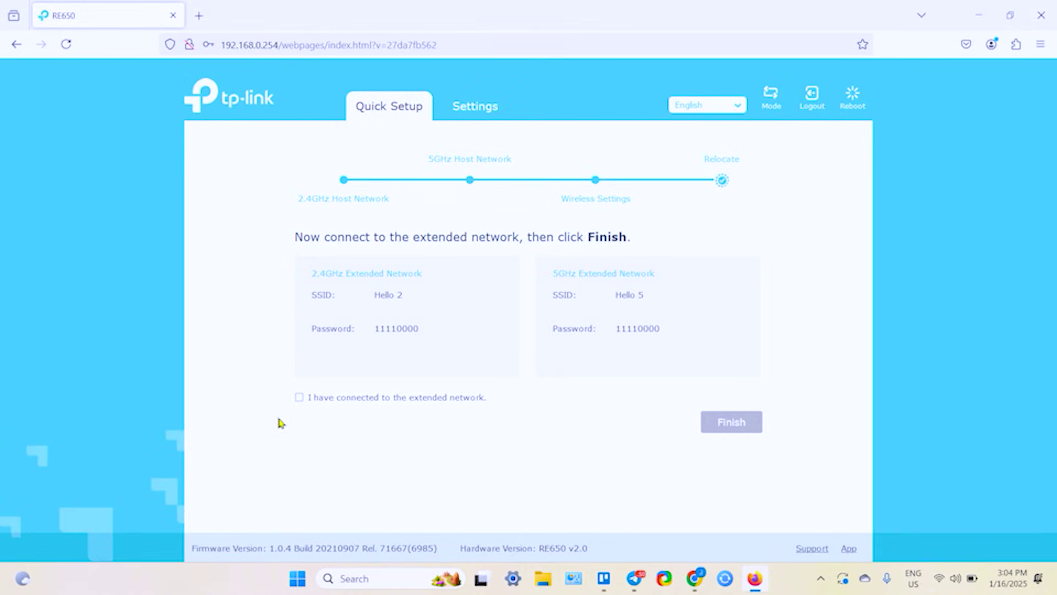
pyautogui.click(299, 398)
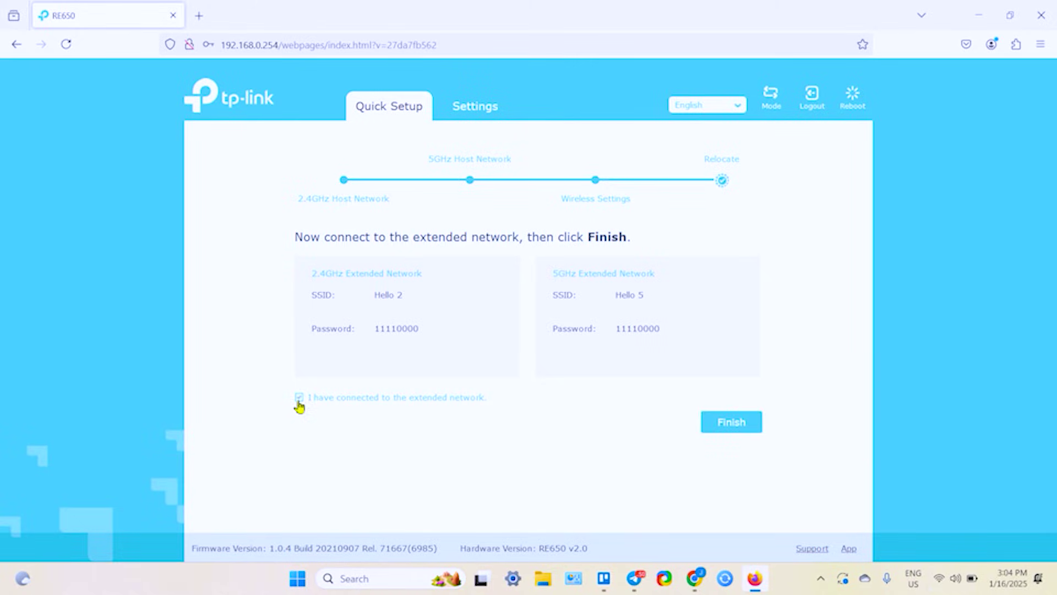
pyautogui.click(739, 429)
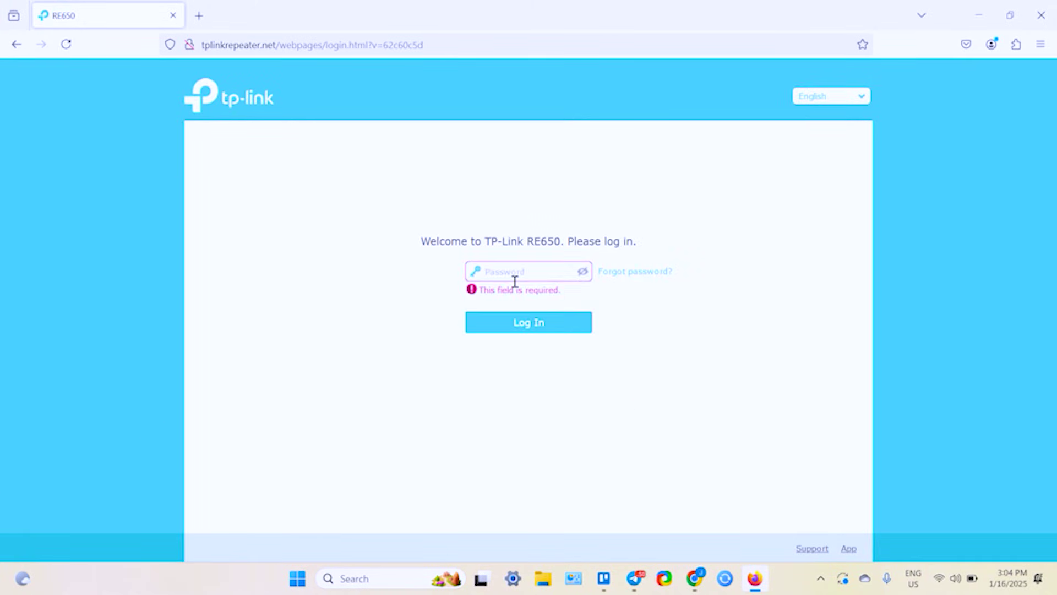
# Log in to RE650 Web Management with the admin password
pyautogui.click(512, 274)
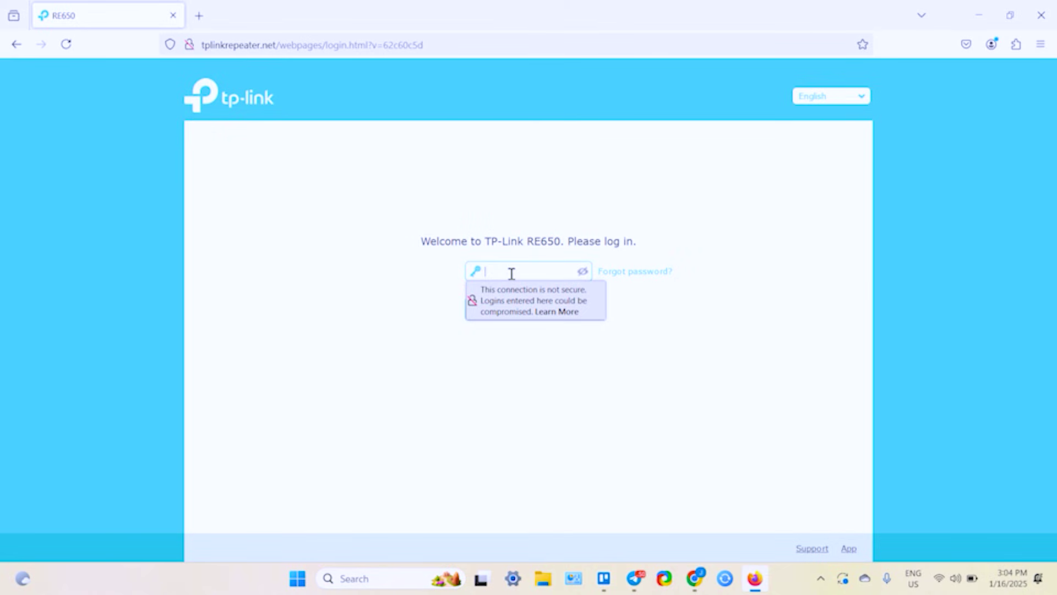
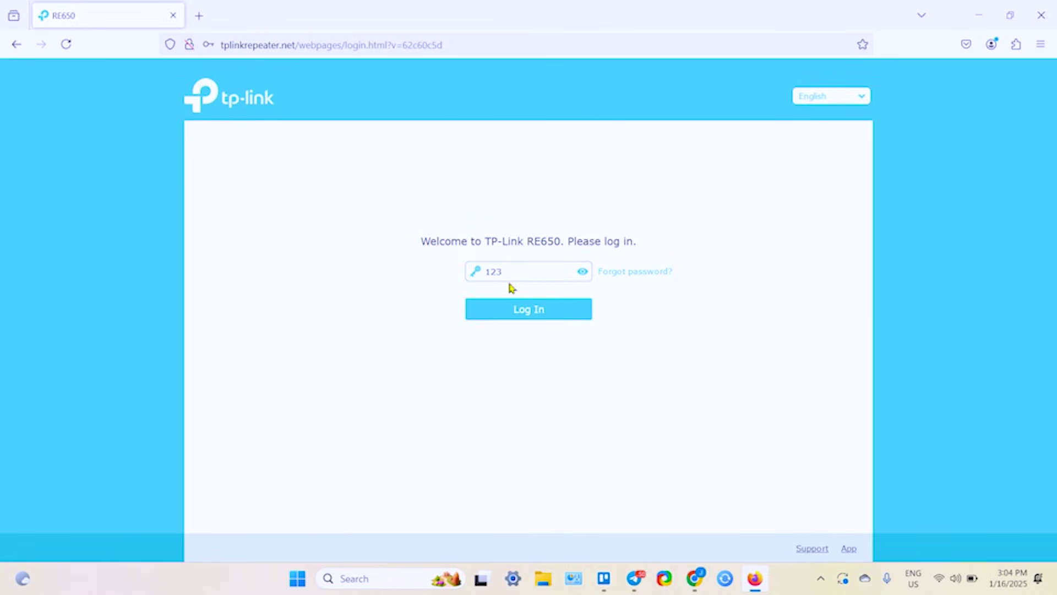
pyautogui.click(240, 50)
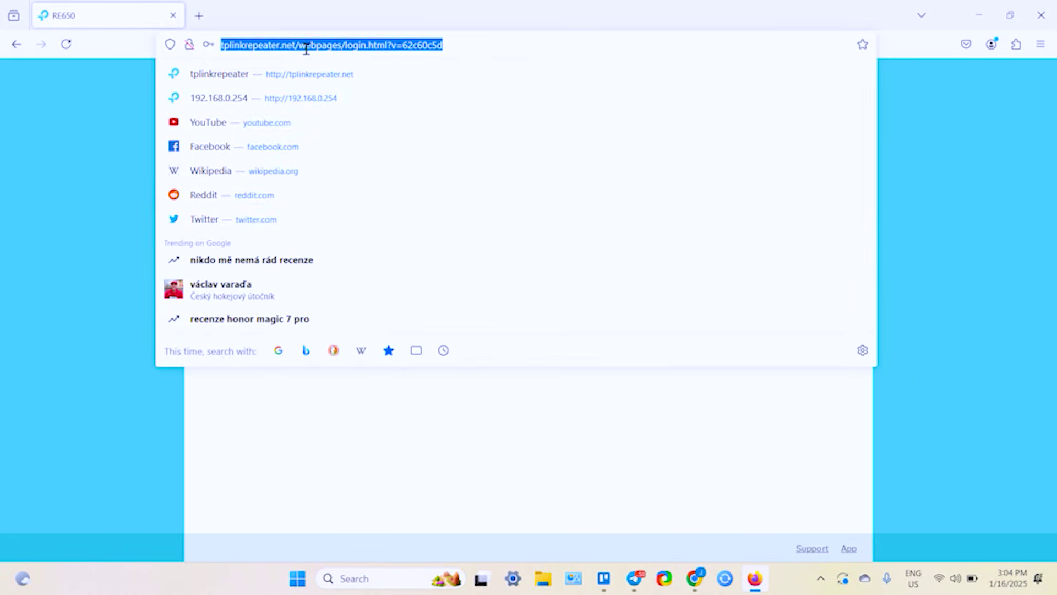
pyautogui.click(303, 44)
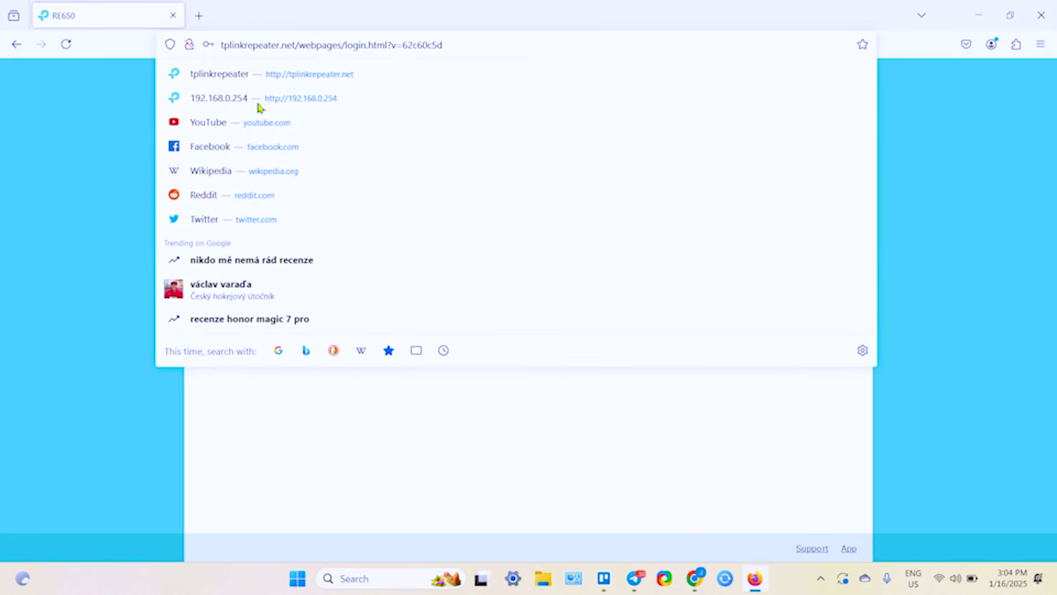
pyautogui.click(304, 426)
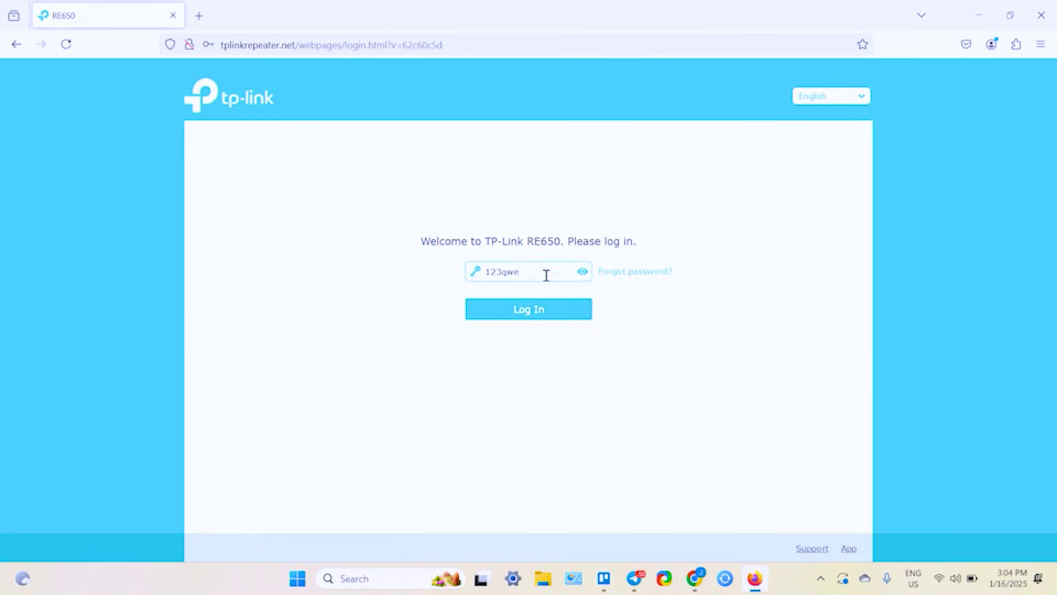
pyautogui.click(543, 315)
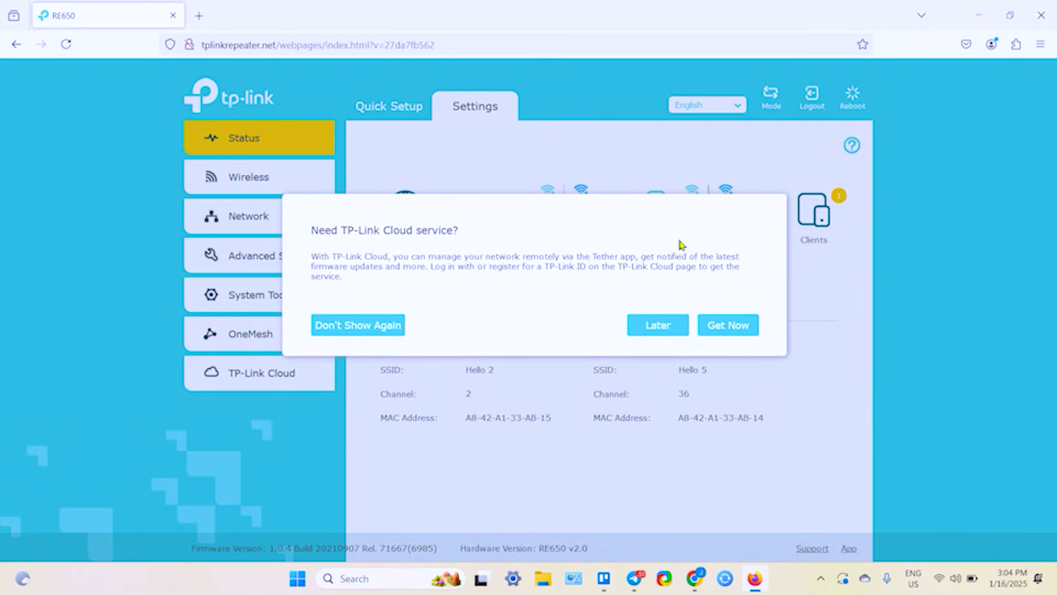
# Postpone the TP-Link Cloud prompt and open System Tools > Backup & Restore
pyautogui.click(658, 329)
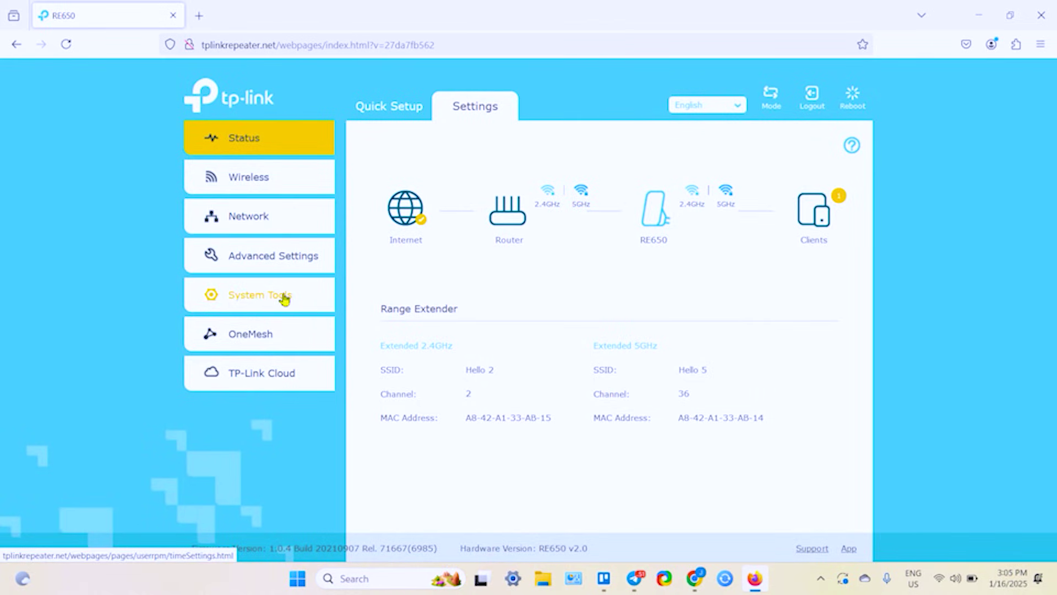
pyautogui.click(284, 299)
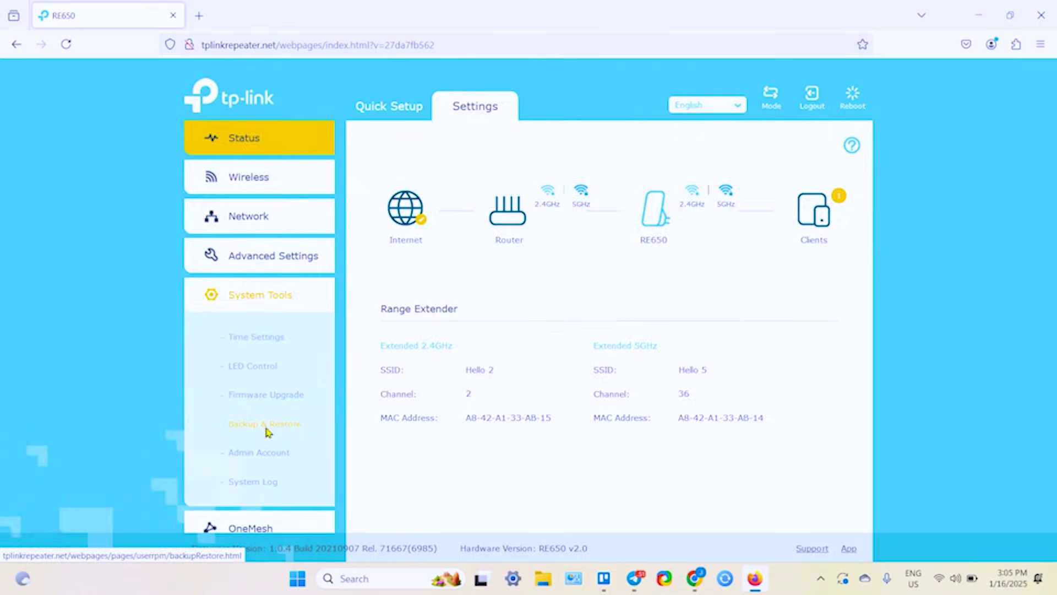
pyautogui.click(268, 432)
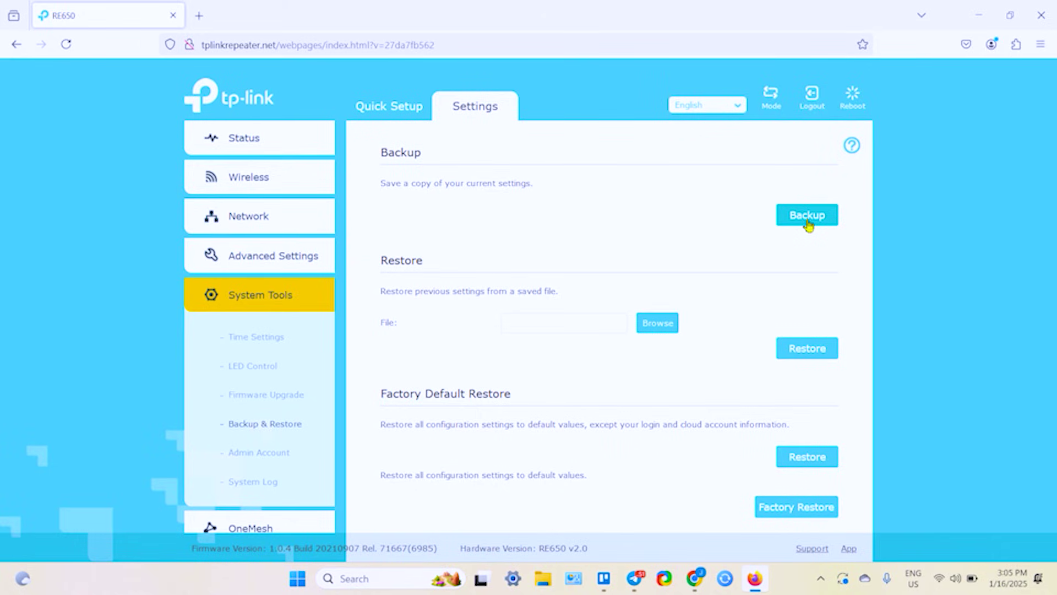
# Download a config.bin backup of the extender settings, then bring up File Explorer
pyautogui.click(808, 223)
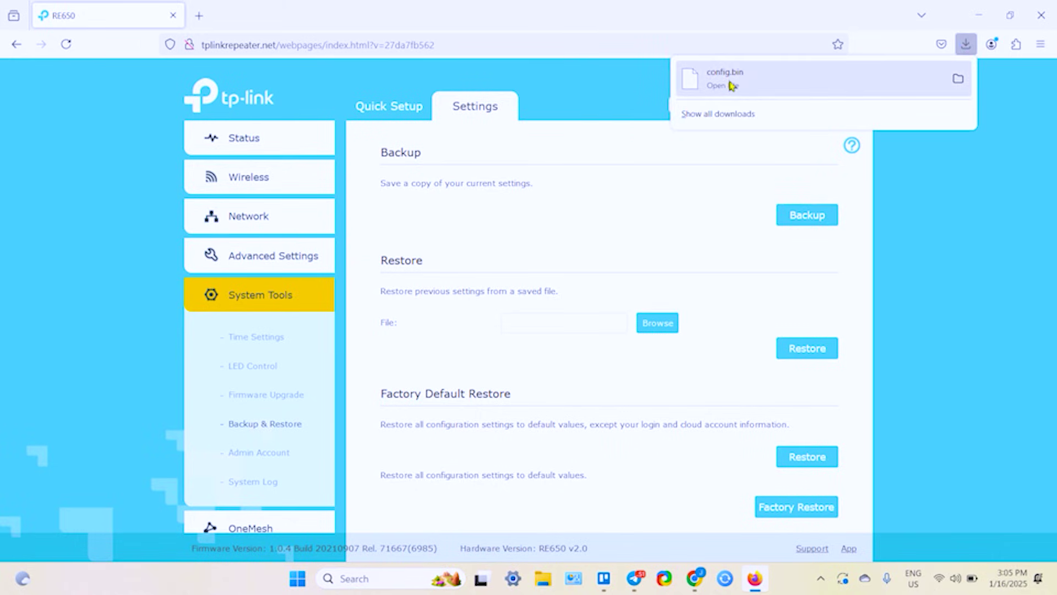
pyautogui.click(784, 86)
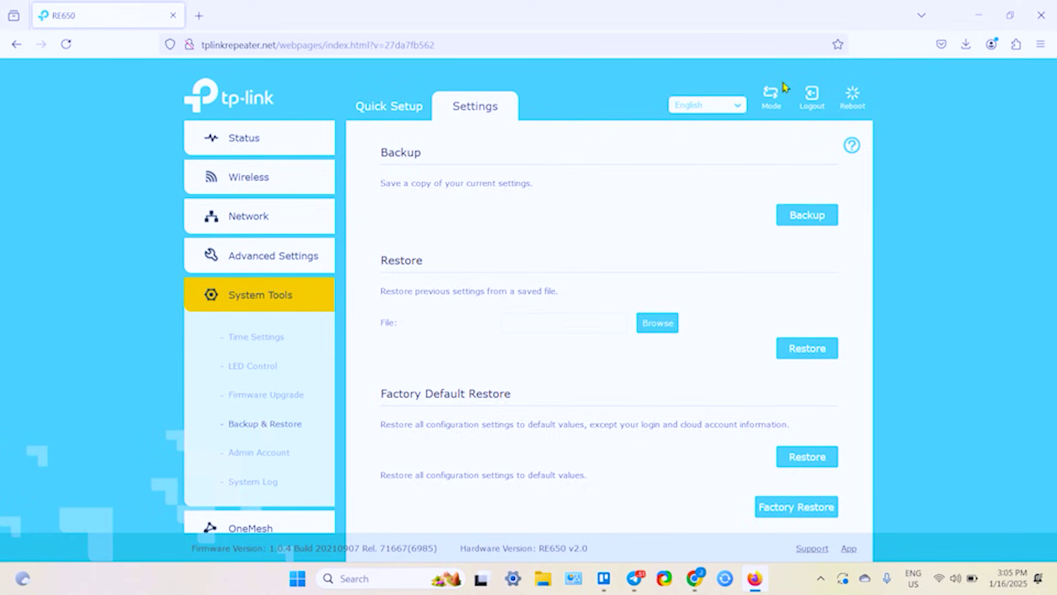
pyautogui.click(916, 170)
pyautogui.click(543, 578)
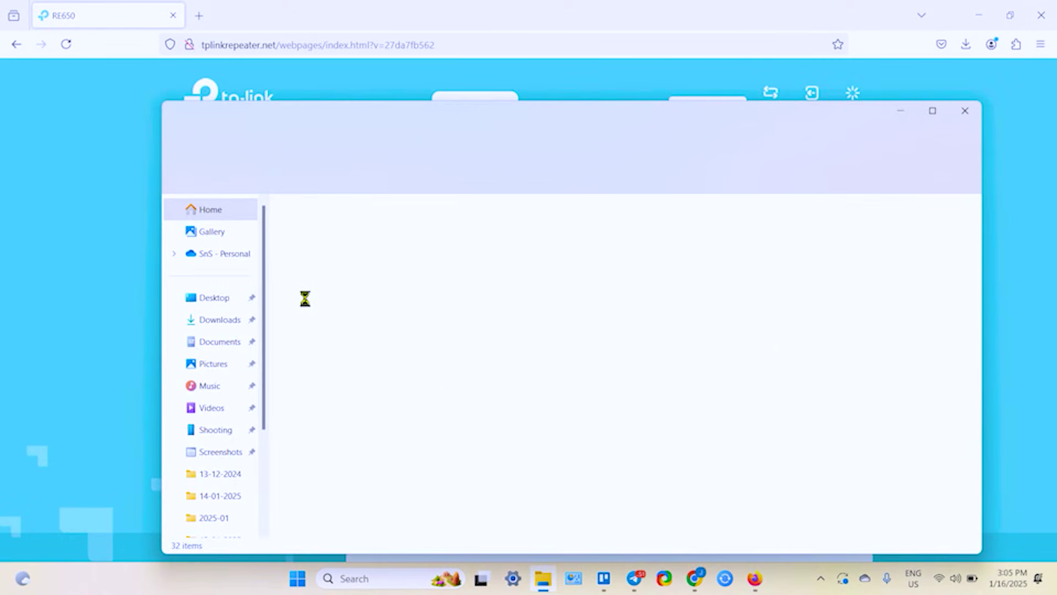
pyautogui.click(220, 320)
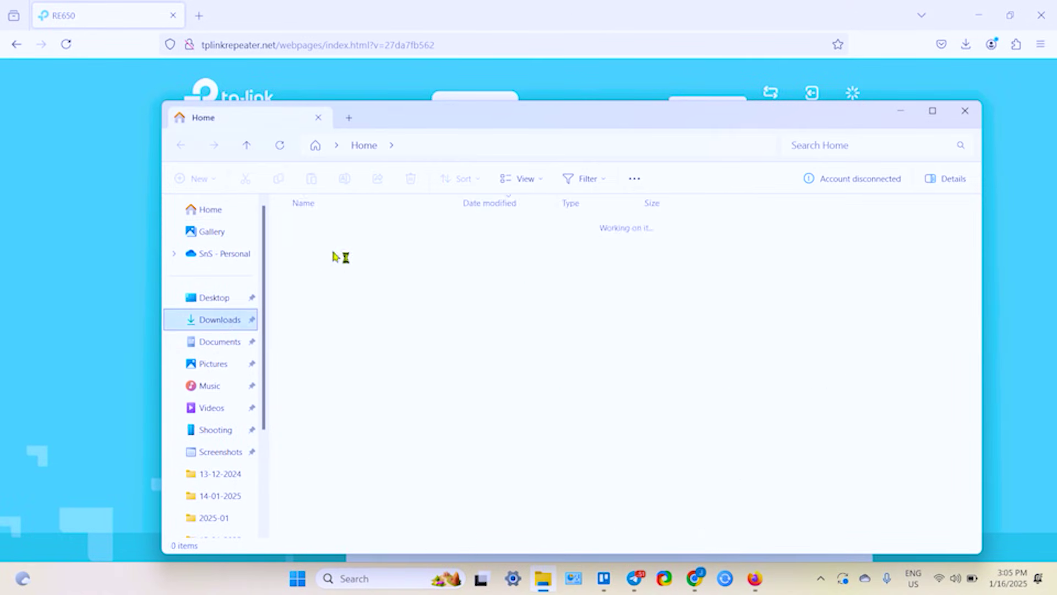
pyautogui.click(331, 245)
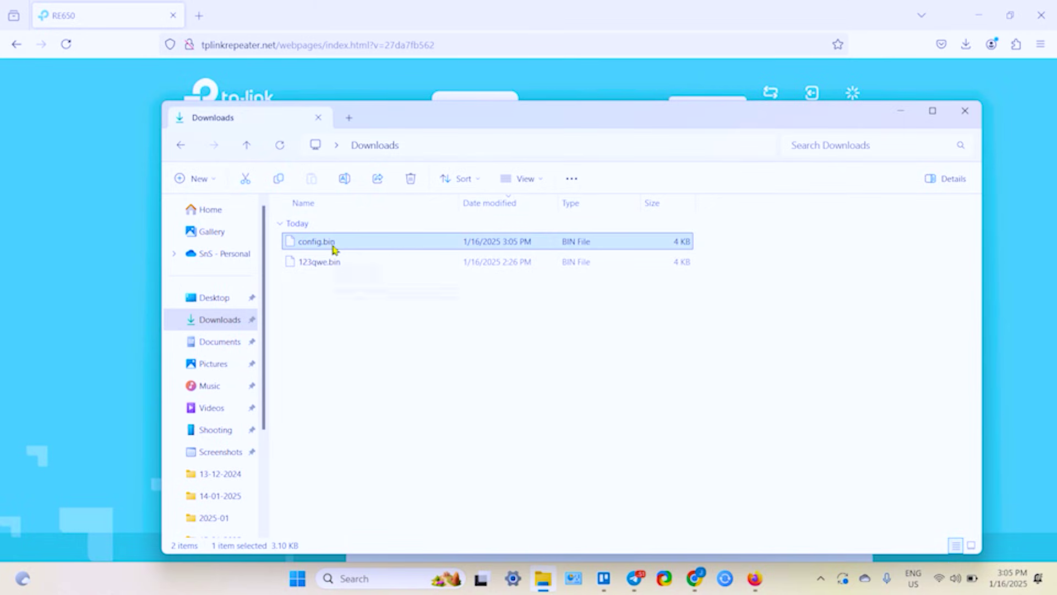
pyautogui.click(334, 246)
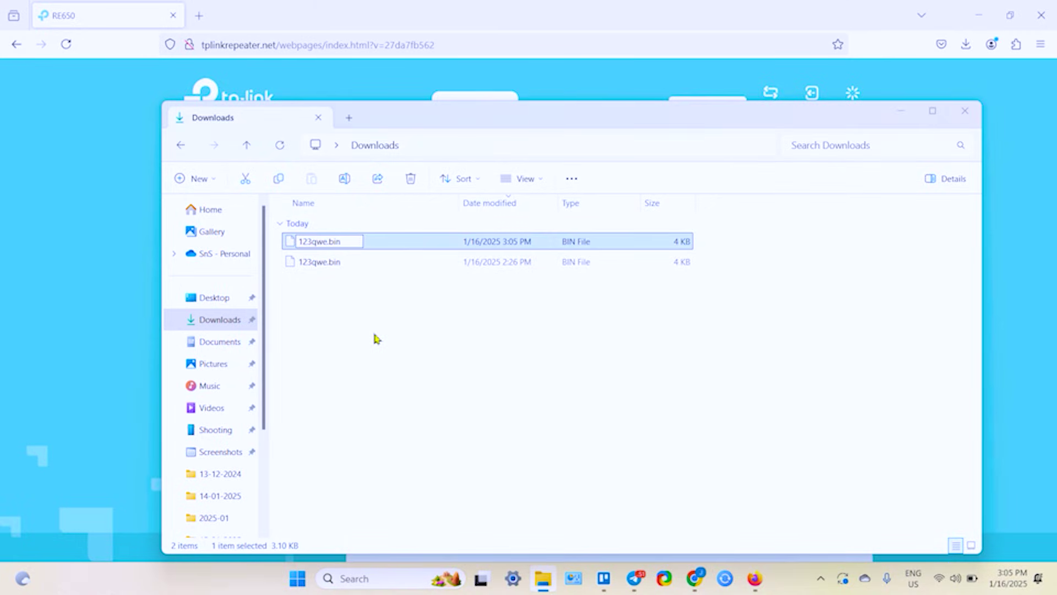
pyautogui.press('Return')
pyautogui.click(655, 395)
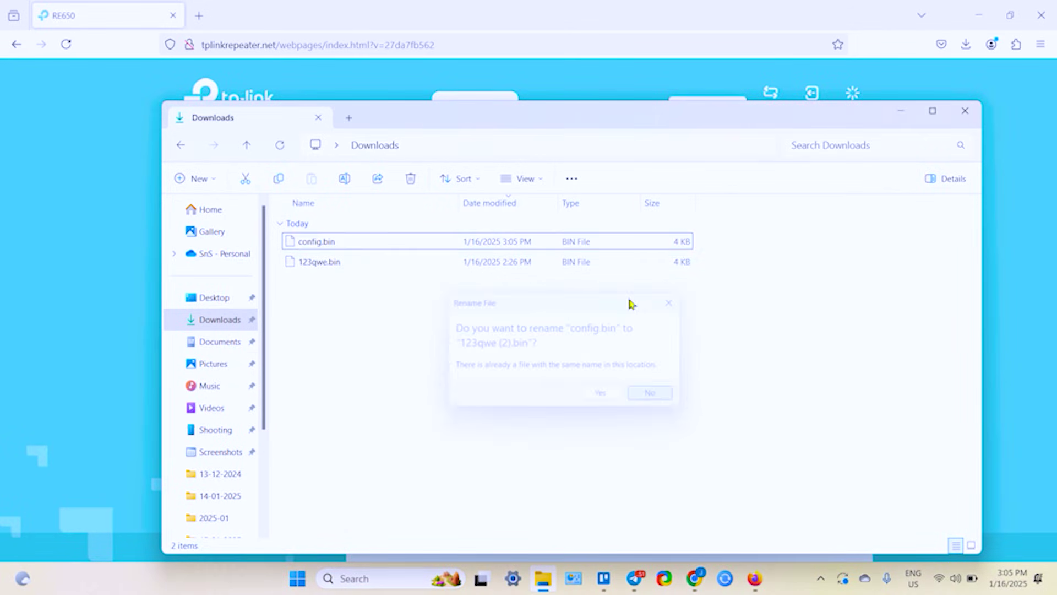
pyautogui.click(963, 111)
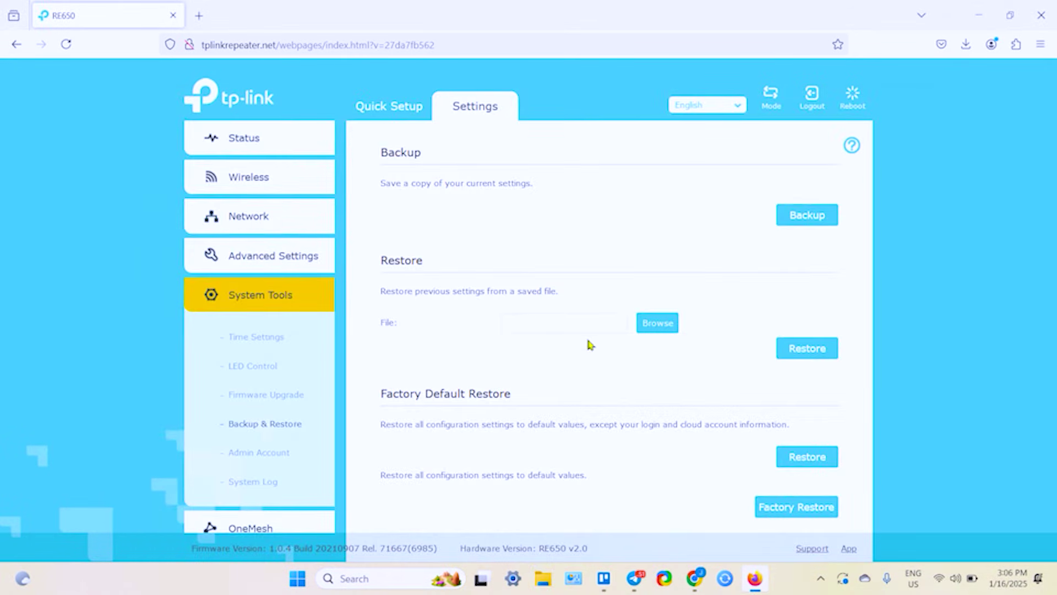
pyautogui.click(658, 325)
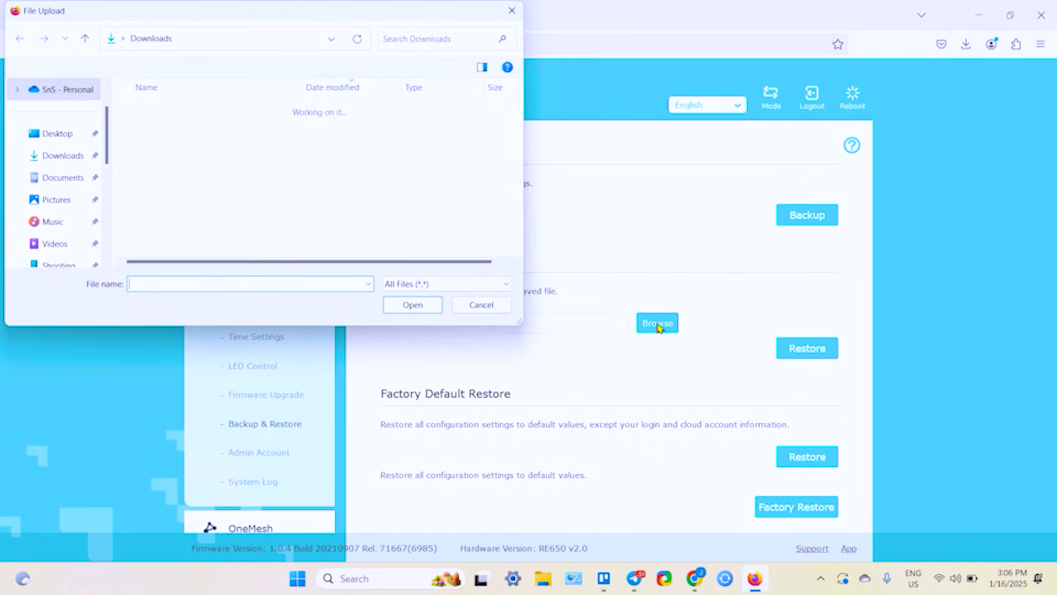
pyautogui.click(154, 147)
pyautogui.click(413, 305)
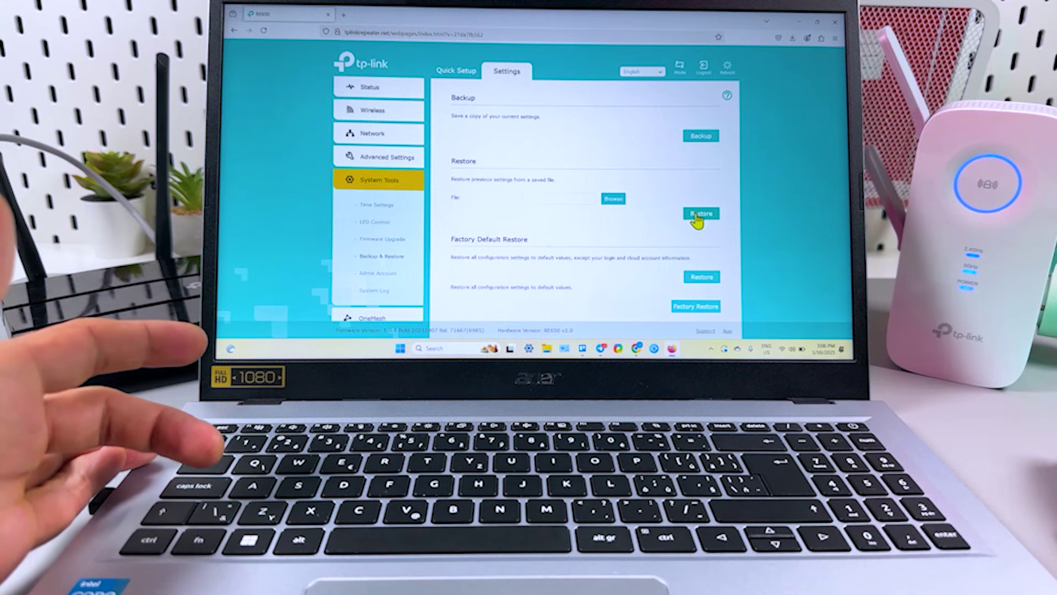
pyautogui.click(379, 182)
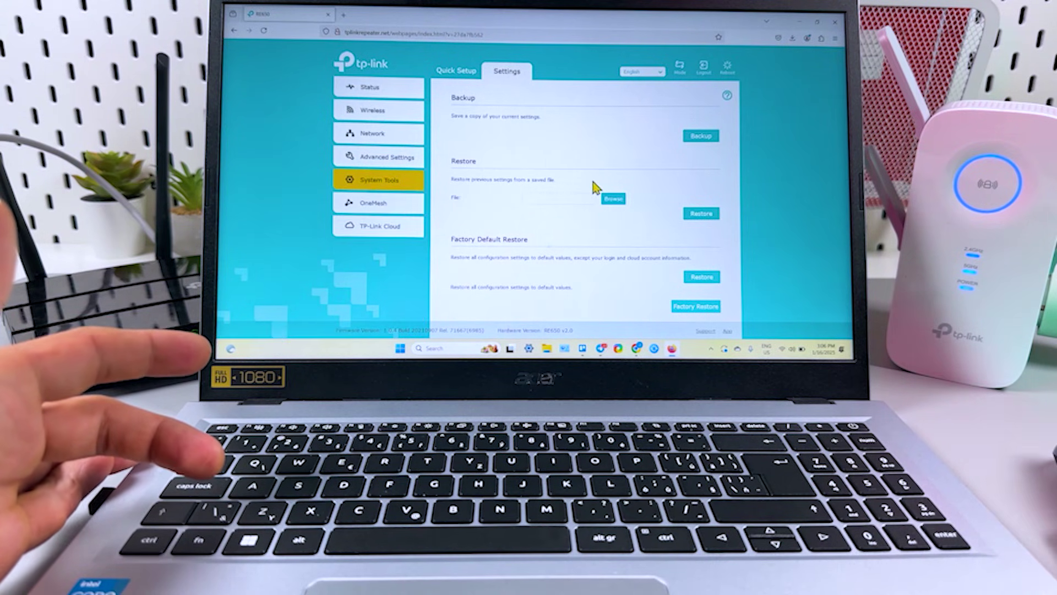